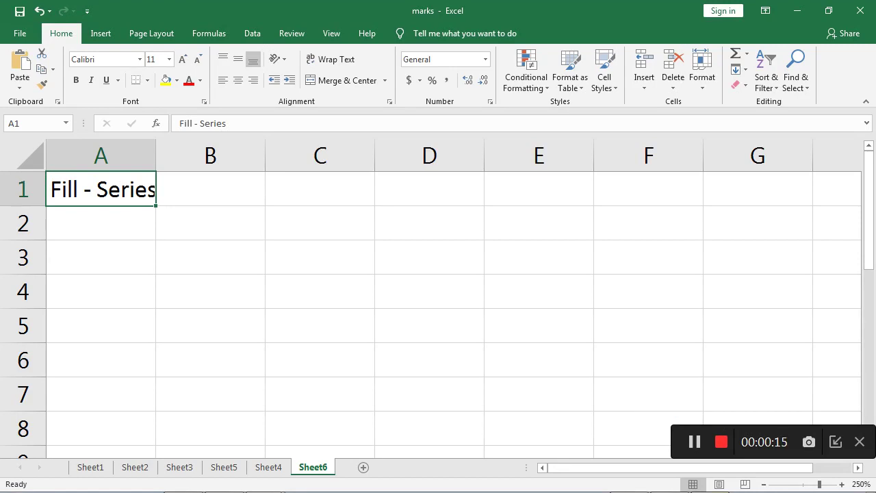
View the fill Series options for cell A2 and close them without applying a series.
click(101, 223)
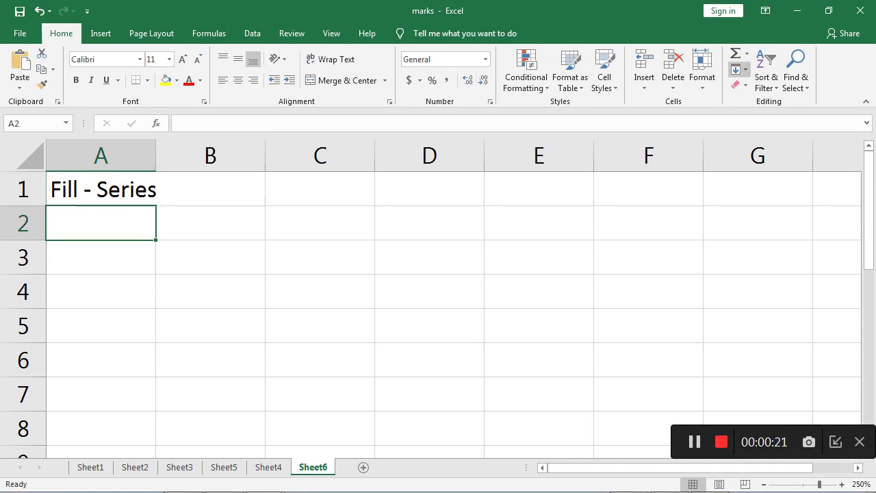
click(739, 69)
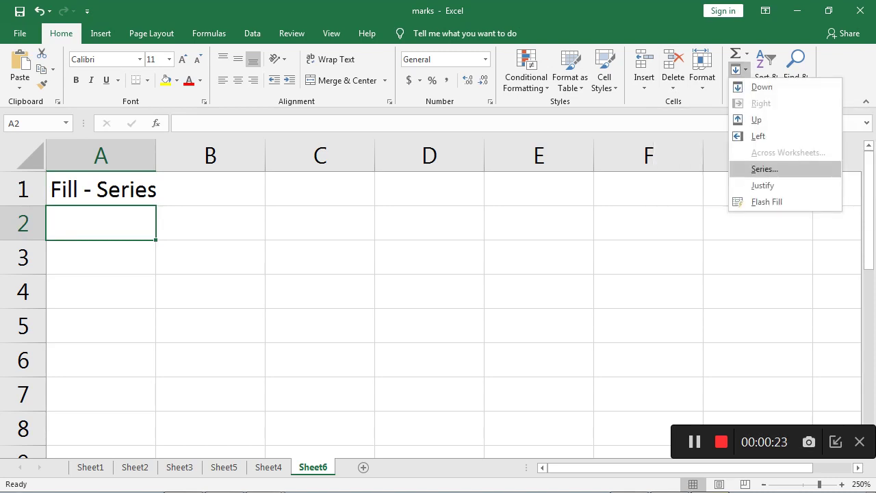
click(765, 169)
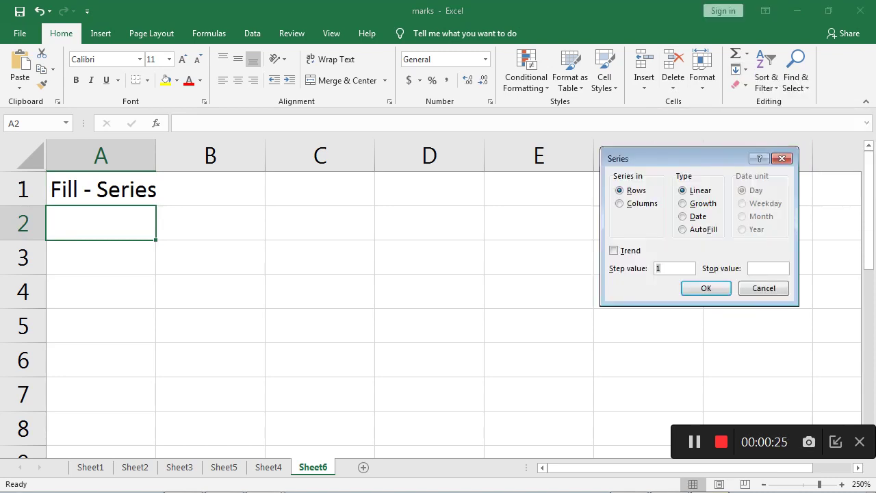
drag(616, 135, 580, 113)
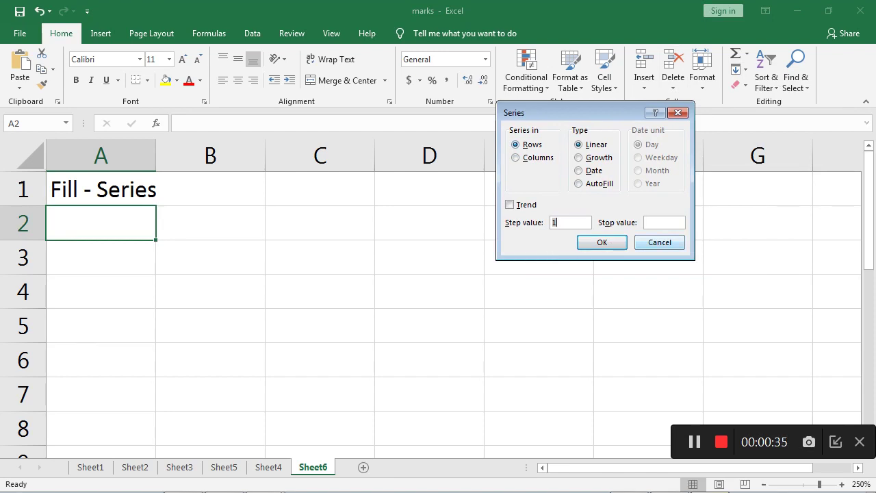
click(660, 242)
click(100, 292)
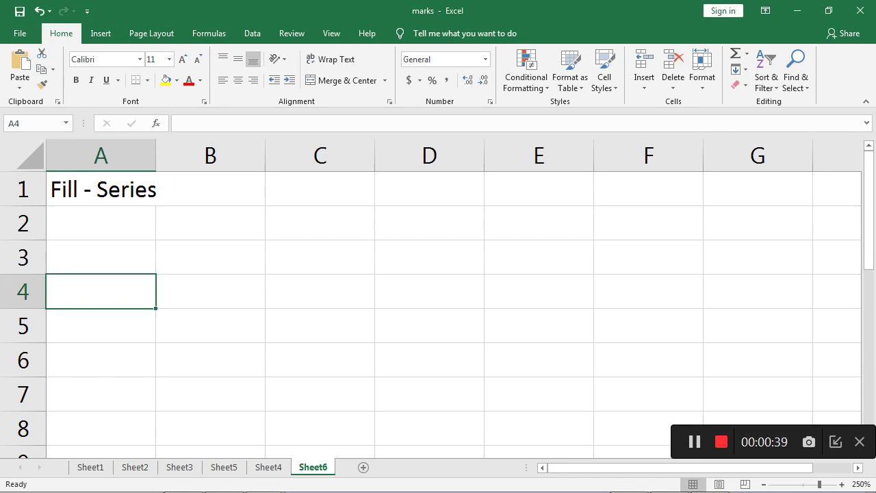
Enter the numbers 1, 2, 3, 4 and 5 across cells A2 to E2.
click(101, 223)
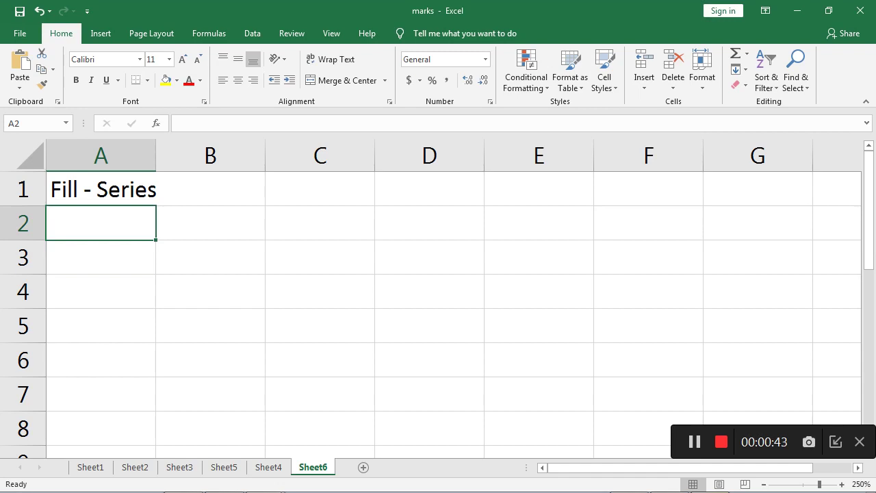
text(1)
key(Tab)
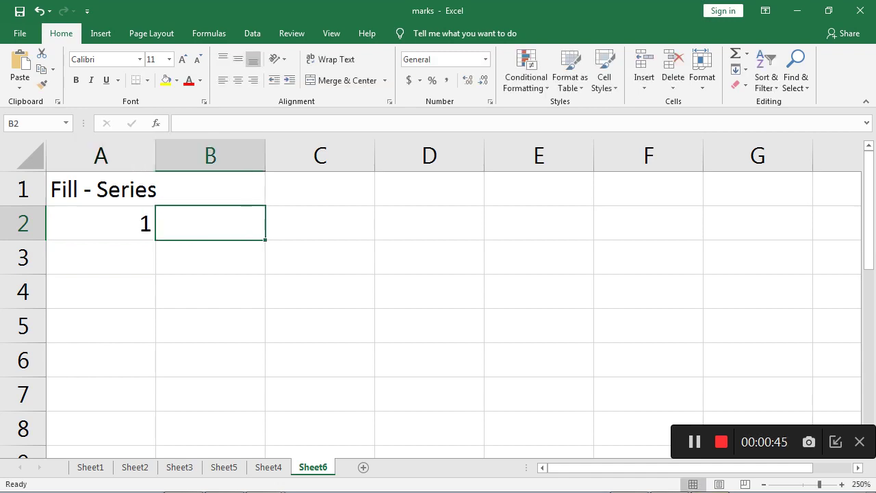
text(2)
key(Tab)
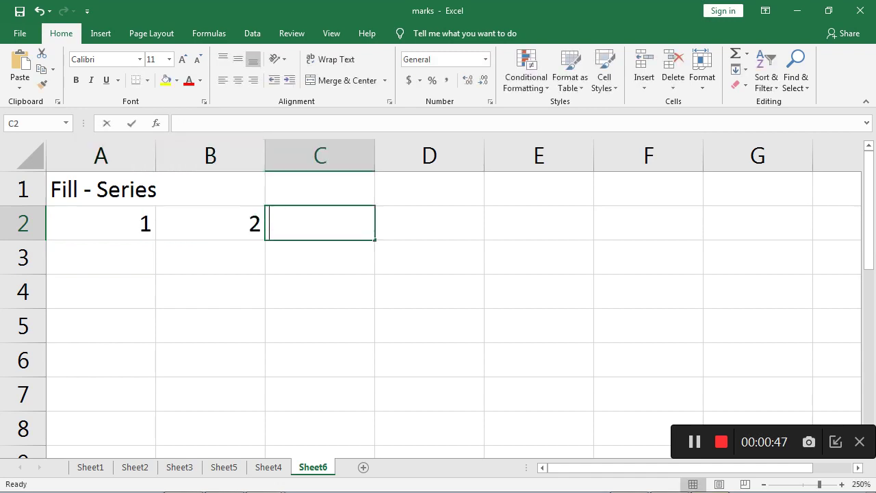
text(3)
key(Tab)
text(4)
key(Tab)
text(5)
key(Tab)
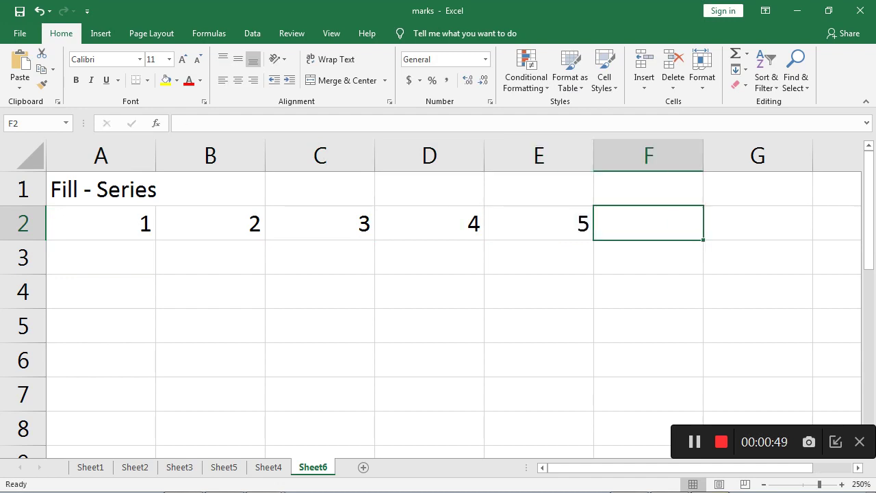
key(Return)
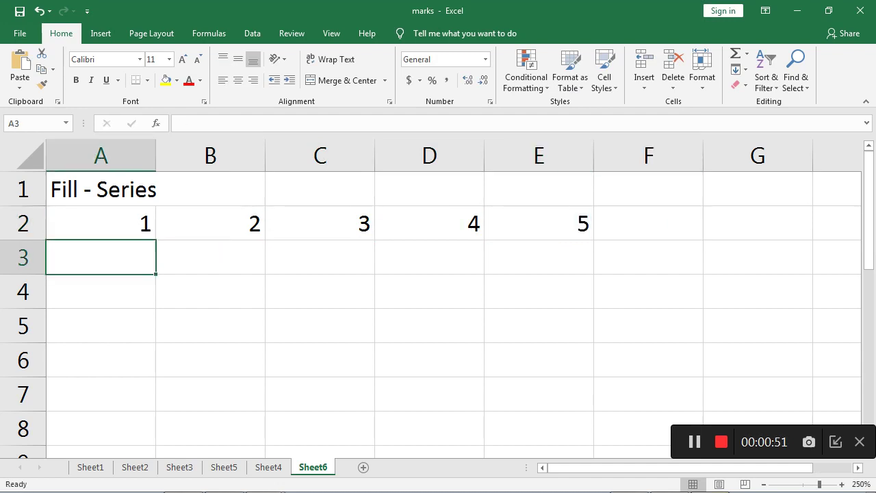
Clear the contents of cells C2 to E2.
drag(320, 223, 539, 222)
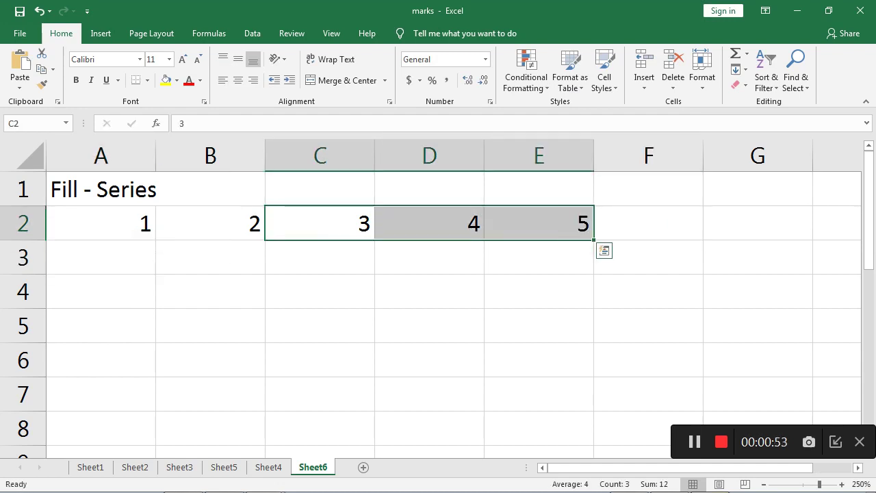
key(Delete)
click(320, 326)
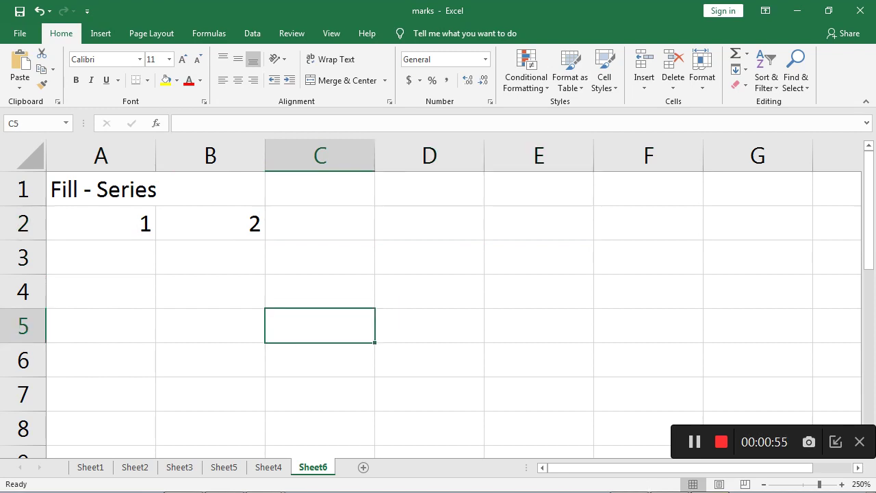
Extend the number pattern in A2:B2 across row 2 to cell F2 with AutoFill.
click(100, 223)
drag(101, 223, 211, 223)
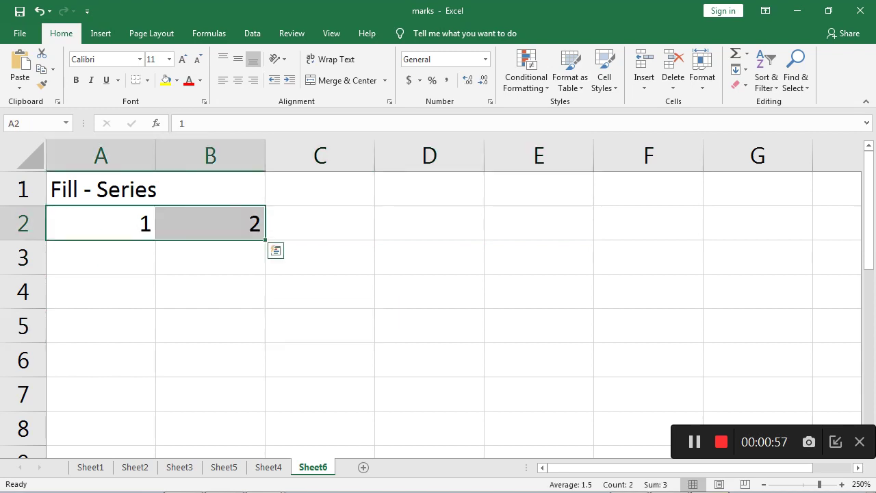
drag(266, 240, 610, 239)
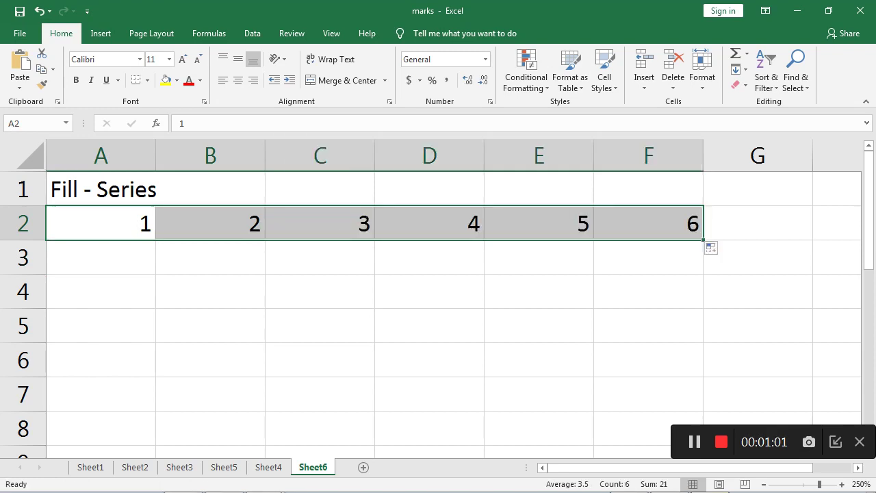
Clear the whole number series from cells A2 to F2.
click(210, 257)
drag(101, 223, 649, 224)
key(Delete)
click(320, 326)
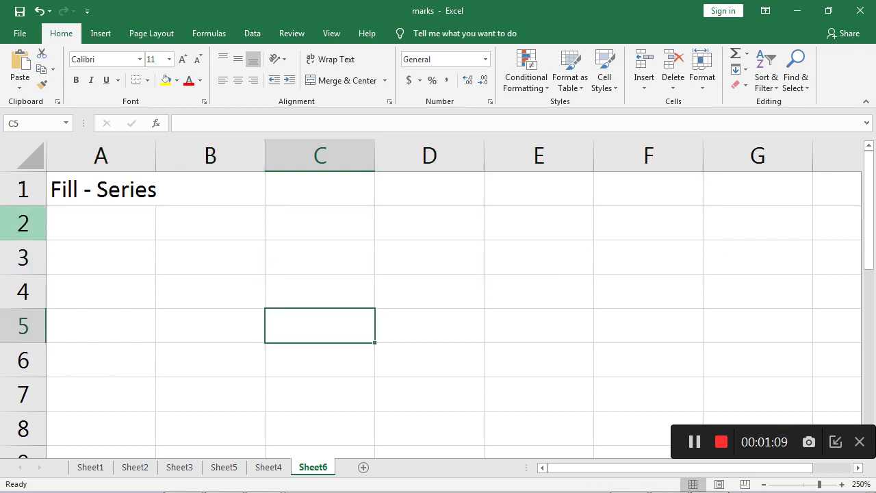
Try to fill the empty row 2 with a linear series along rows, entering the value 10.
click(22, 223)
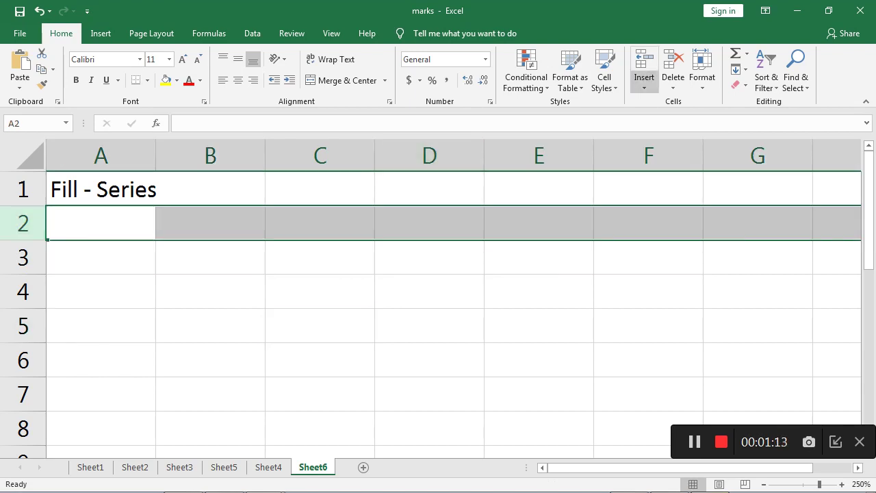
click(736, 69)
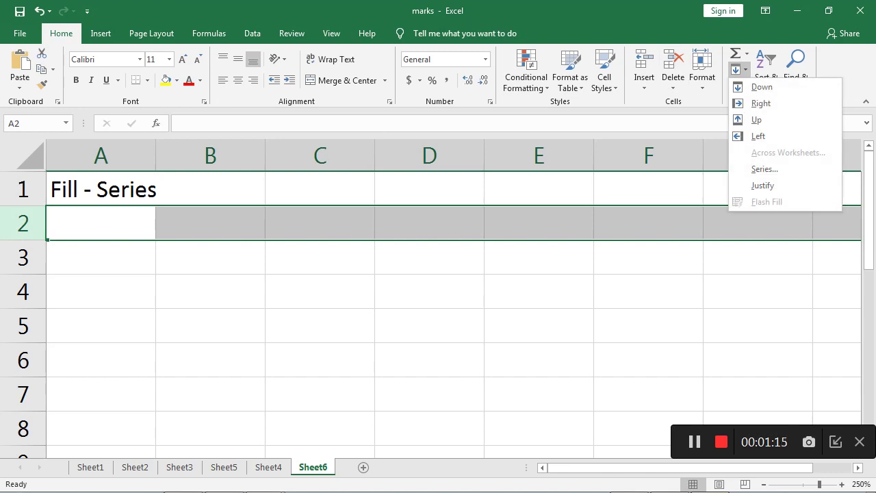
click(760, 168)
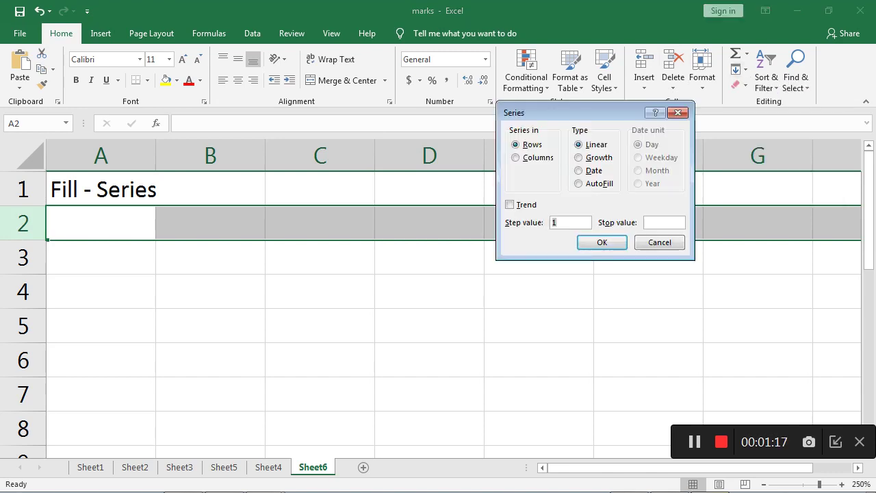
drag(568, 113, 532, 108)
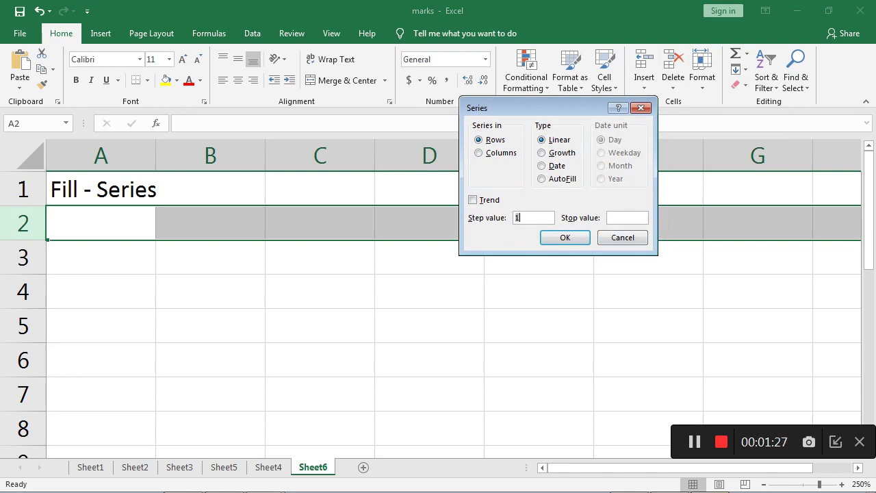
text(10)
key(Return)
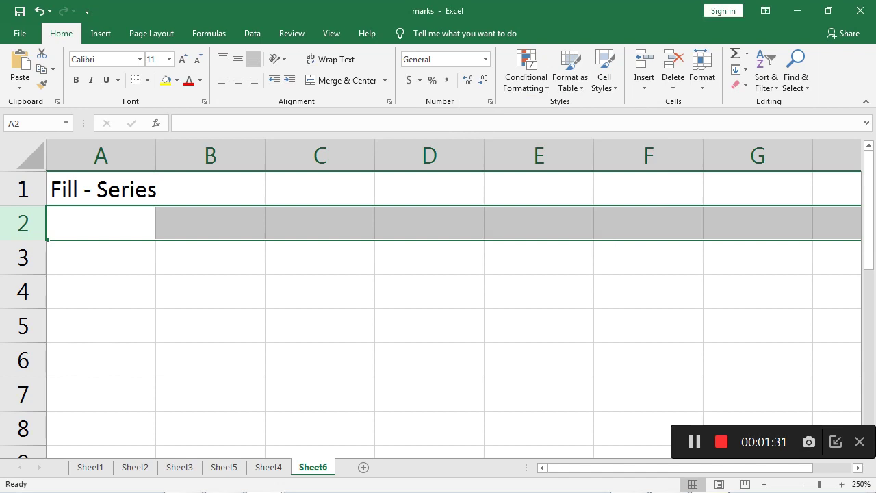
Enter 1 in cell A2 as the starting value of the series.
click(101, 291)
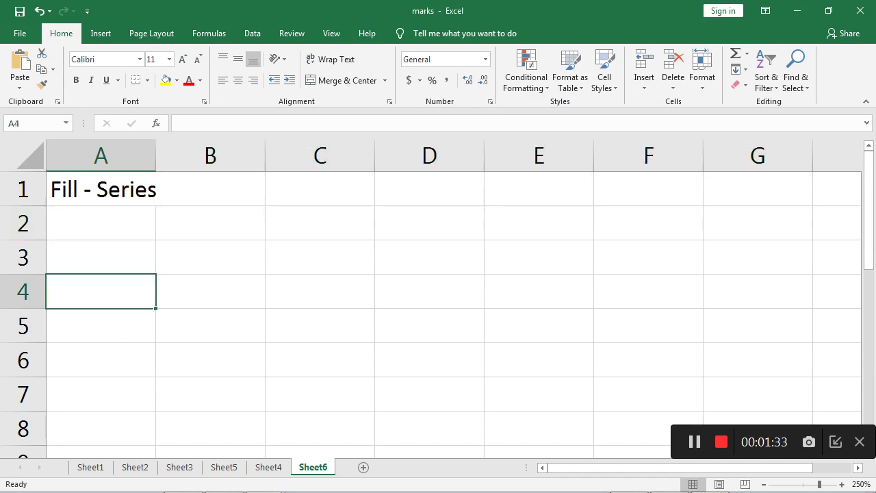
click(101, 223)
text(1)
click(100, 292)
Fill A2:F2 with a linear series along rows, using step value 1 and stop value 7.
click(101, 224)
drag(101, 224, 648, 223)
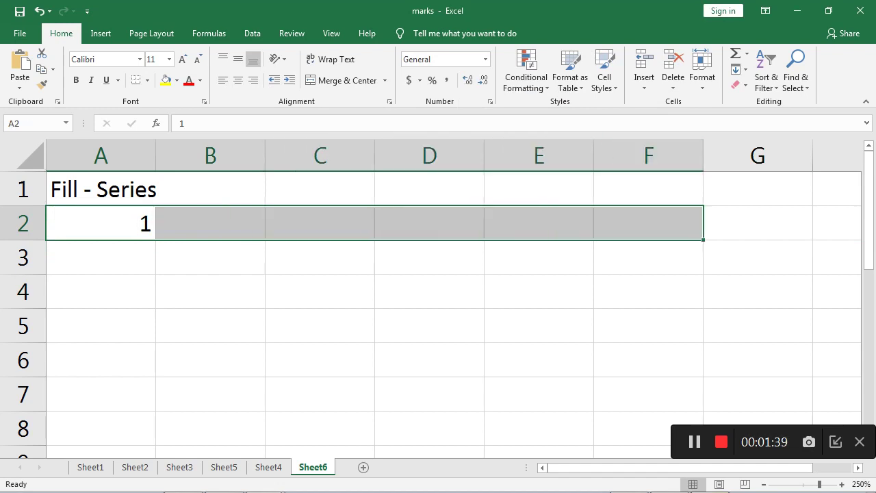
click(740, 69)
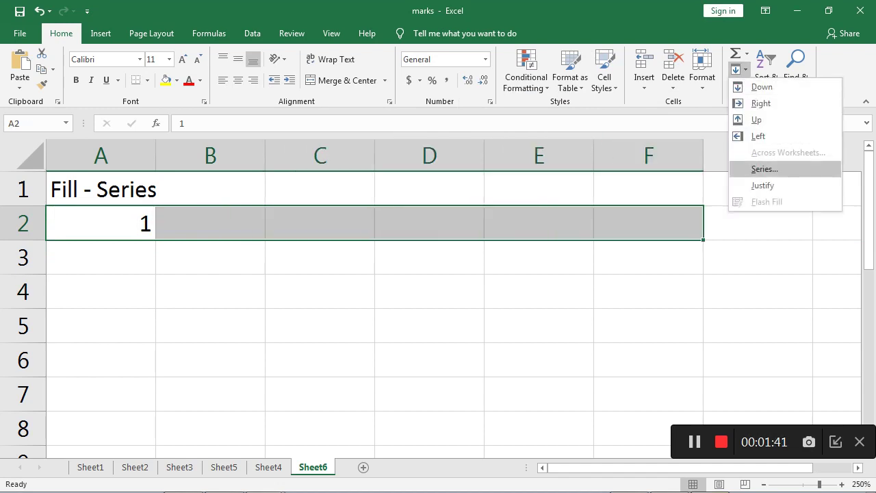
click(765, 169)
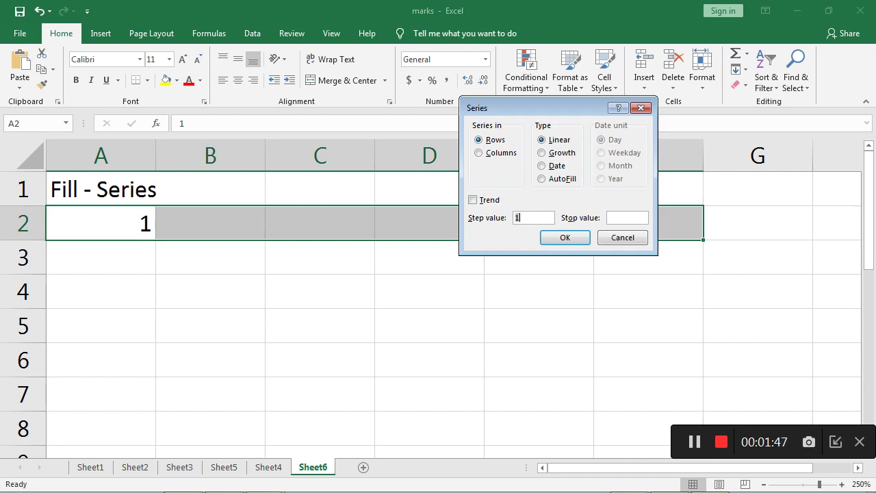
click(628, 218)
text(7)
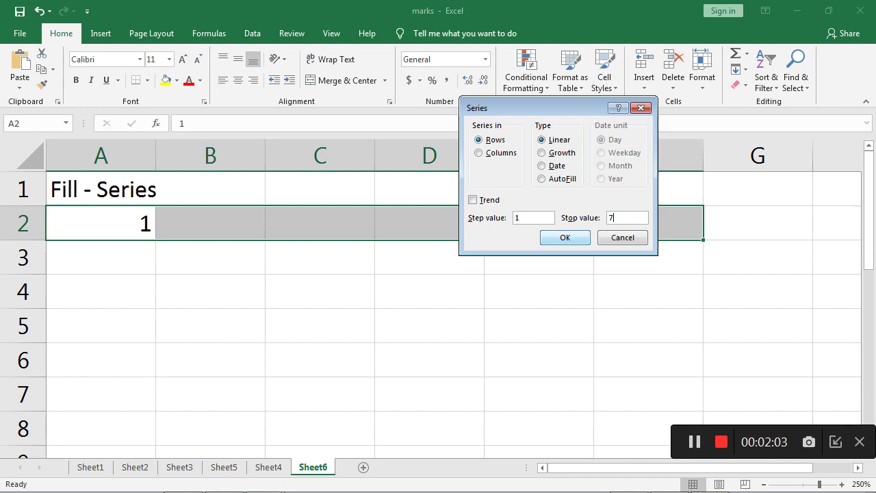
key(Return)
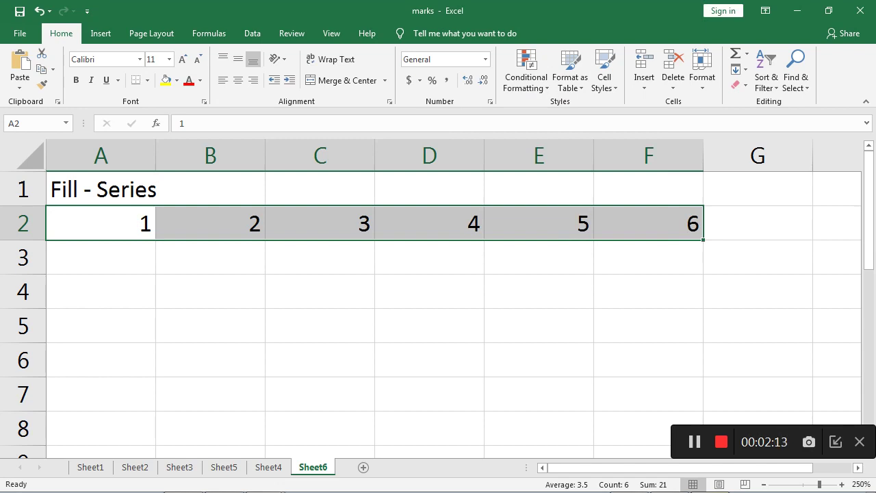
Clear the filled values from B2:F2, keeping only the starting value in A2.
click(210, 291)
drag(101, 223, 320, 224)
click(100, 223)
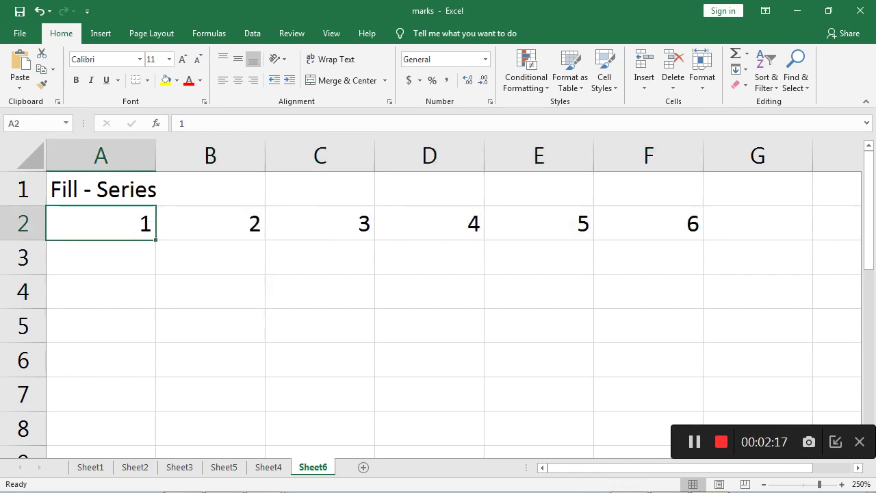
click(210, 223)
click(319, 223)
click(429, 223)
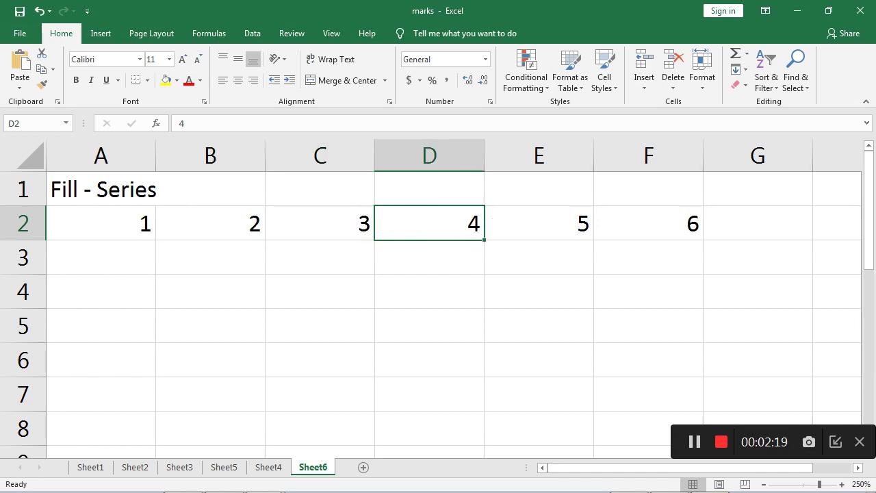
drag(210, 223, 648, 228)
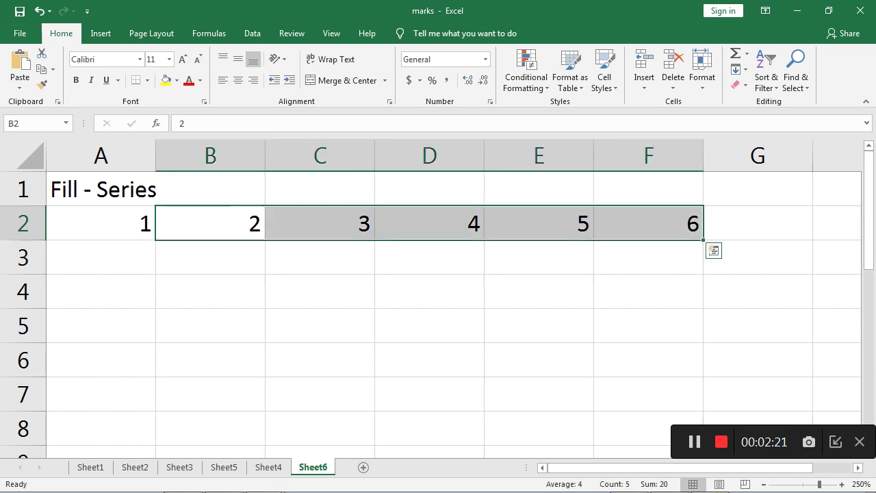
key(Delete)
click(210, 258)
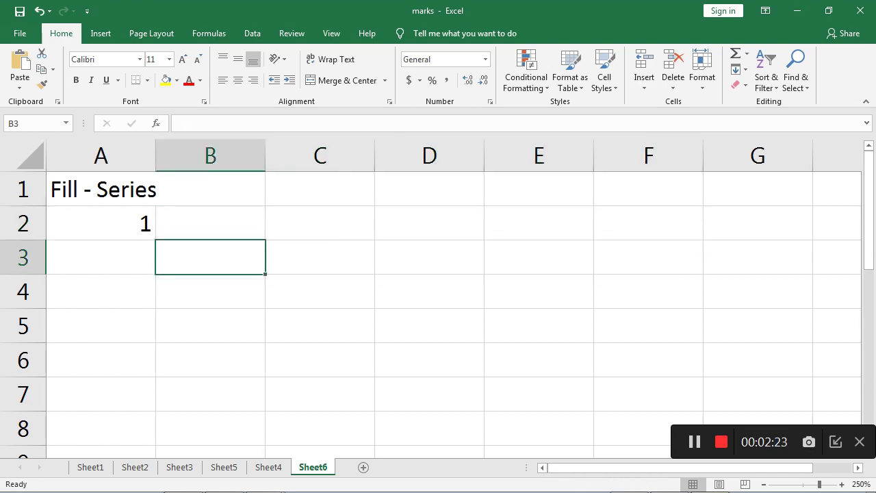
Fill row 2 from the starting value in A2 with a linear series, using step value 2 and stop value 12.
click(23, 224)
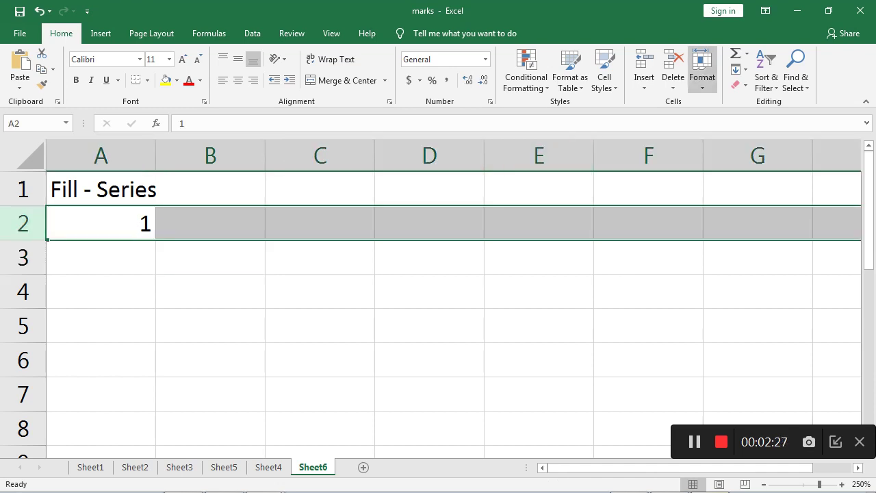
click(740, 69)
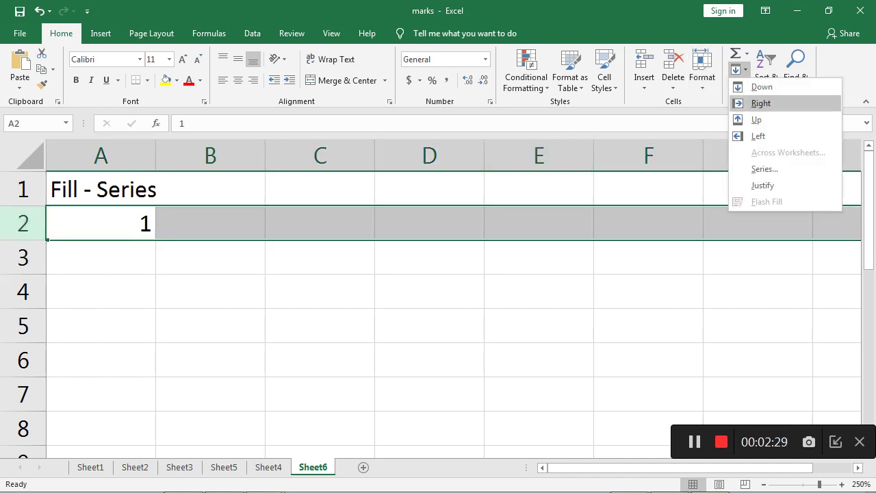
click(765, 167)
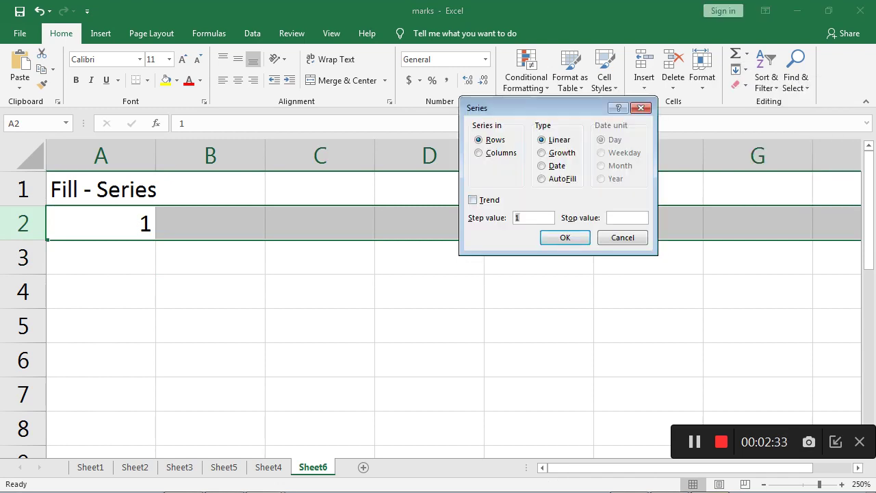
text(2)
text(1)
text(2)
key(Return)
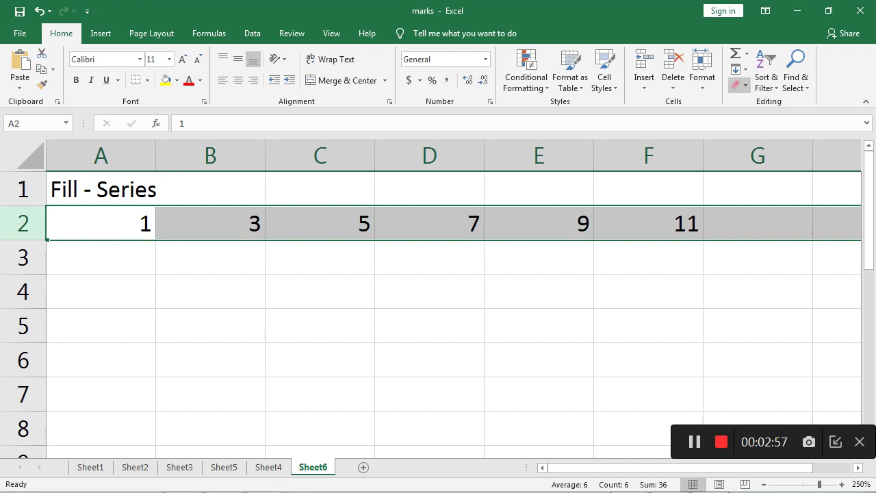
click(740, 70)
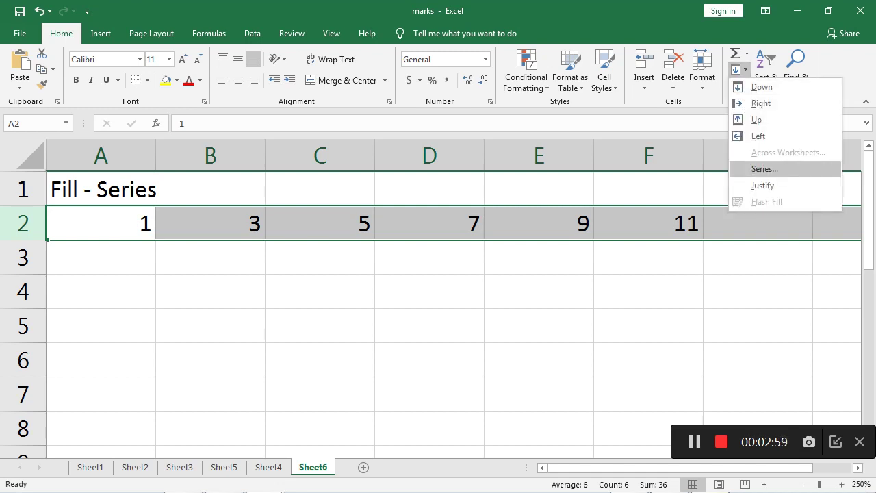
click(765, 169)
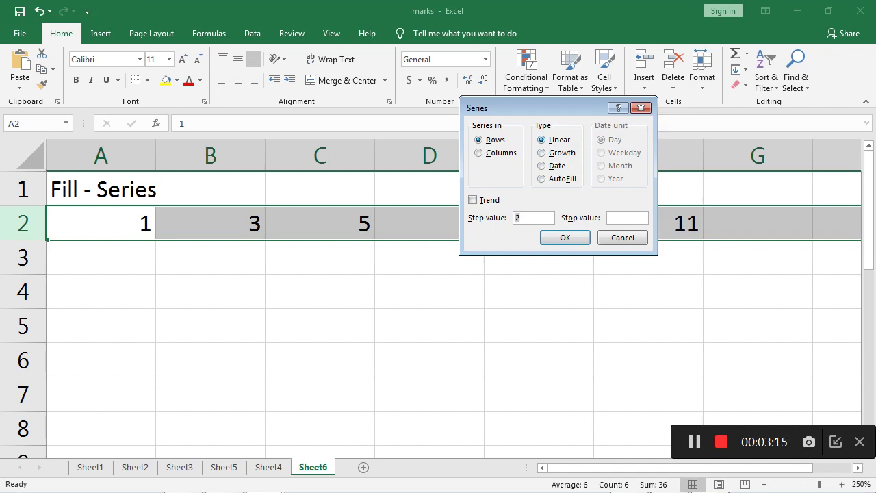
key(Return)
Clear the contents of the entire worksheet, including the heading and the series in row 2.
click(430, 291)
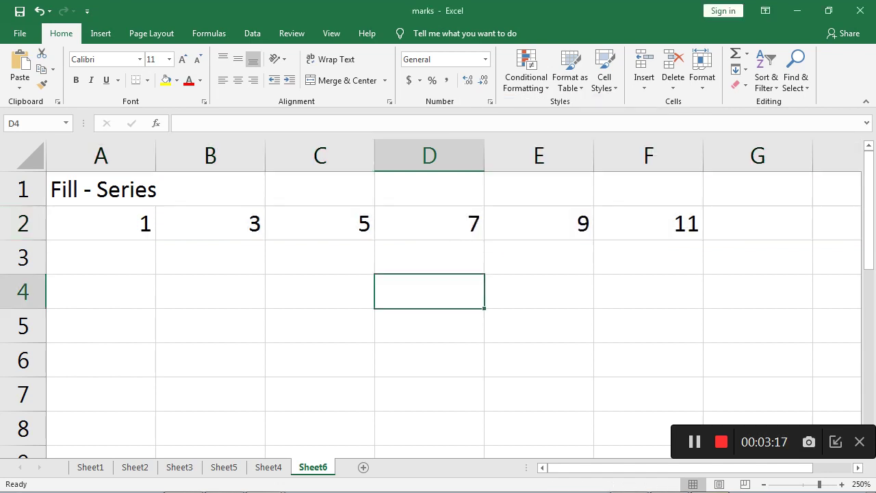
key(ctrl+a)
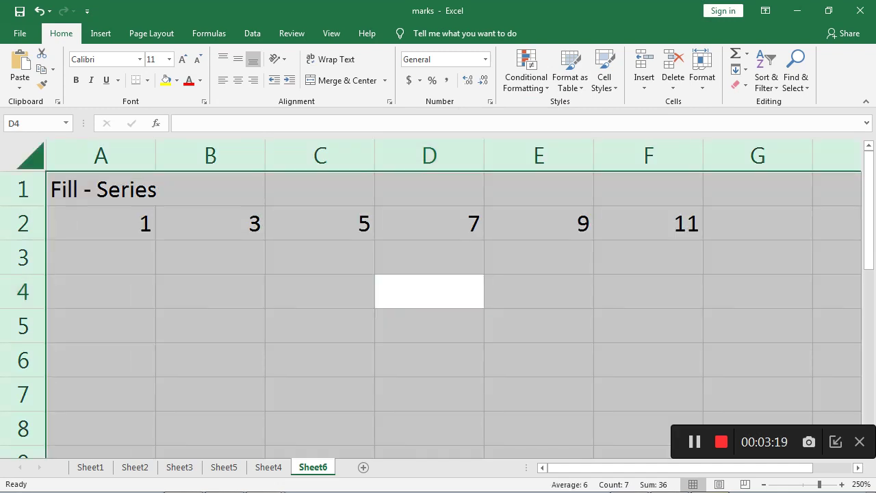
key(Delete)
click(210, 258)
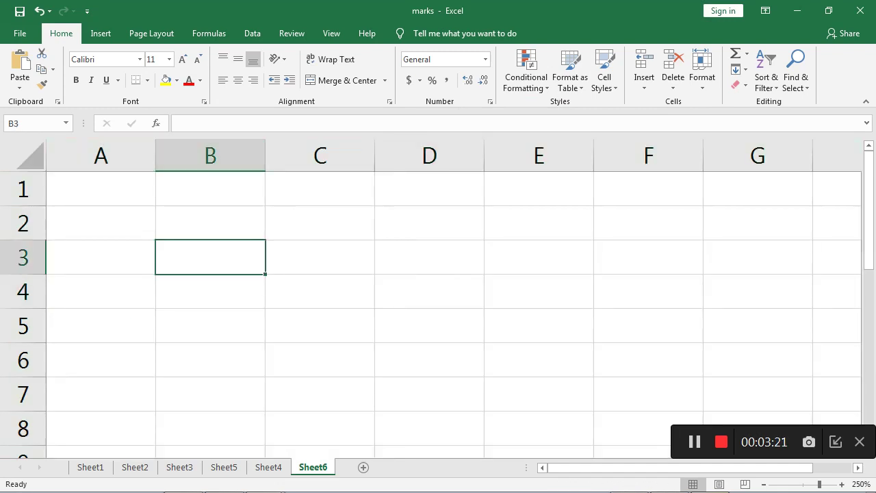
Enter 2 in cell B1 as the starting value of a vertical series.
click(210, 189)
text(2)
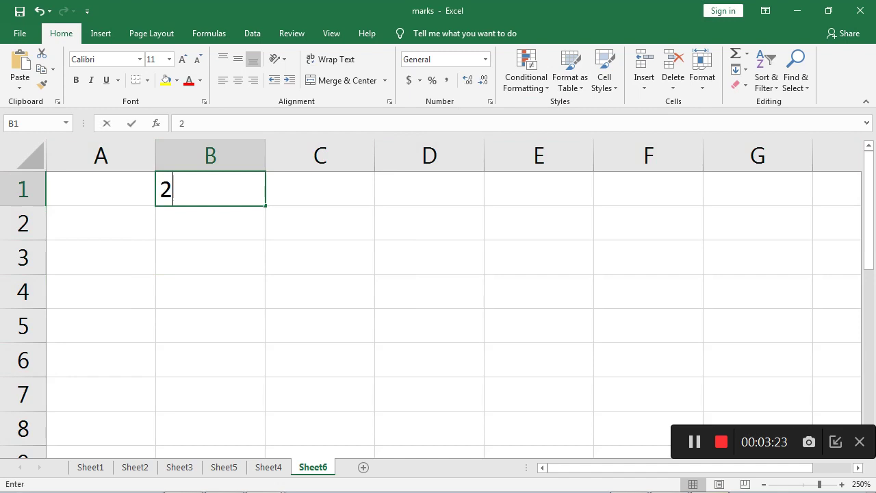
key(Return)
key(Up)
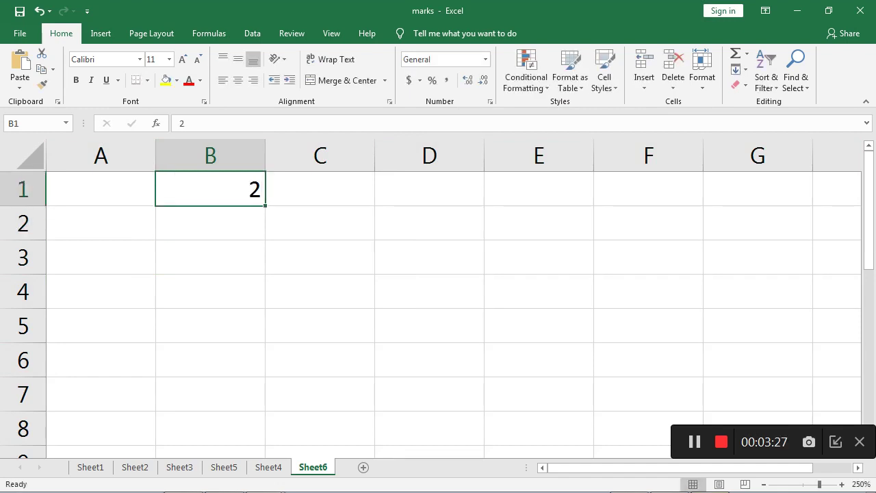
Fill B1:B7 with a linear series in columns, using step value 3 and stop value 20.
drag(210, 188, 210, 394)
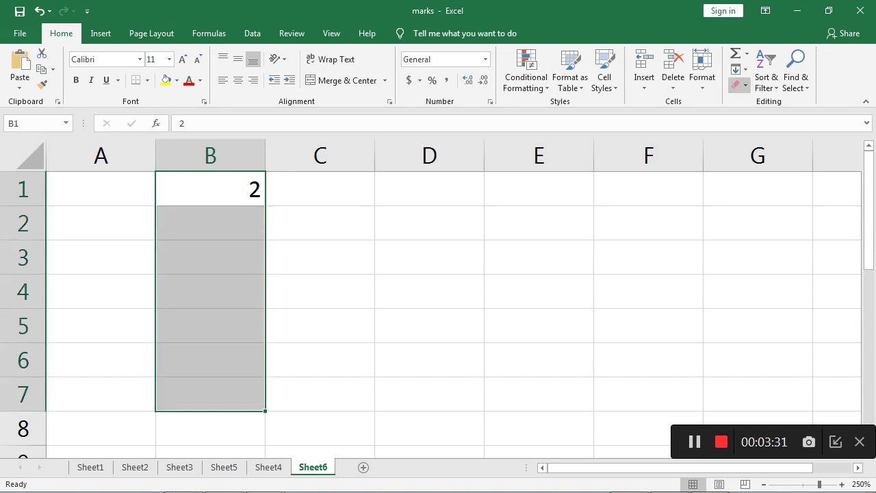
click(741, 70)
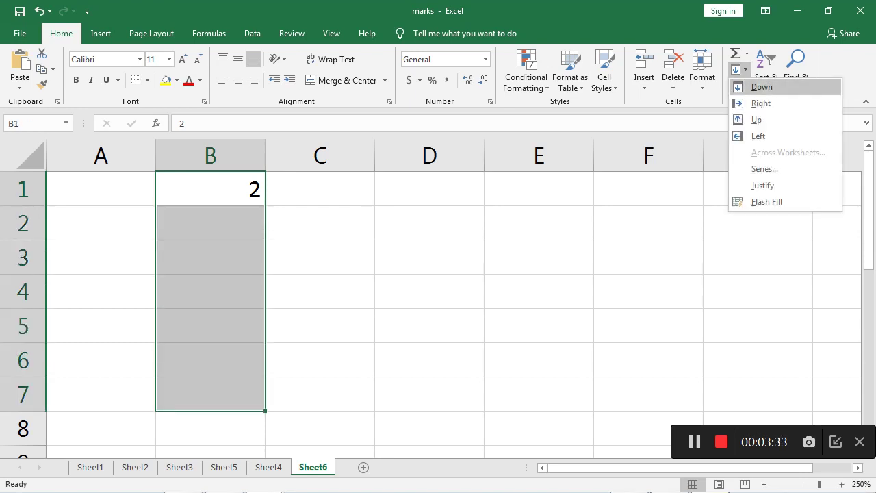
click(765, 170)
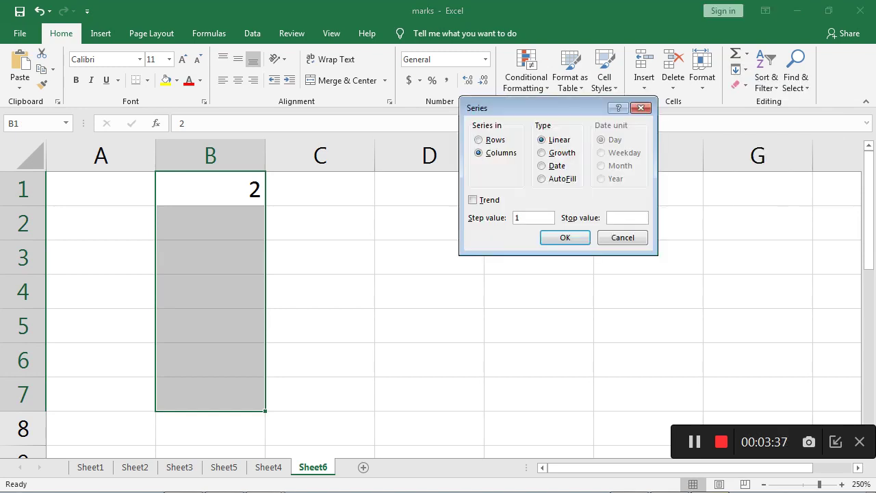
key(BackSpace)
text(3)
text(2)
text(0)
key(Return)
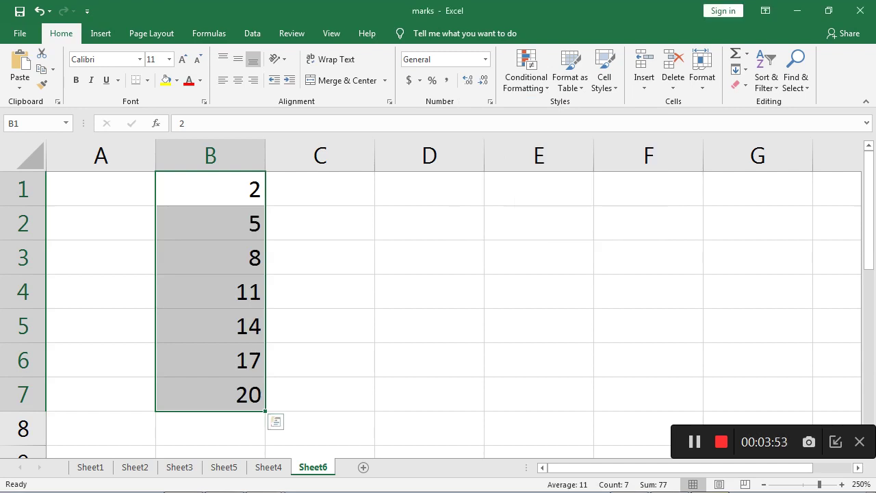
Clear the contents of A1:B7 to remove the vertical series.
click(210, 190)
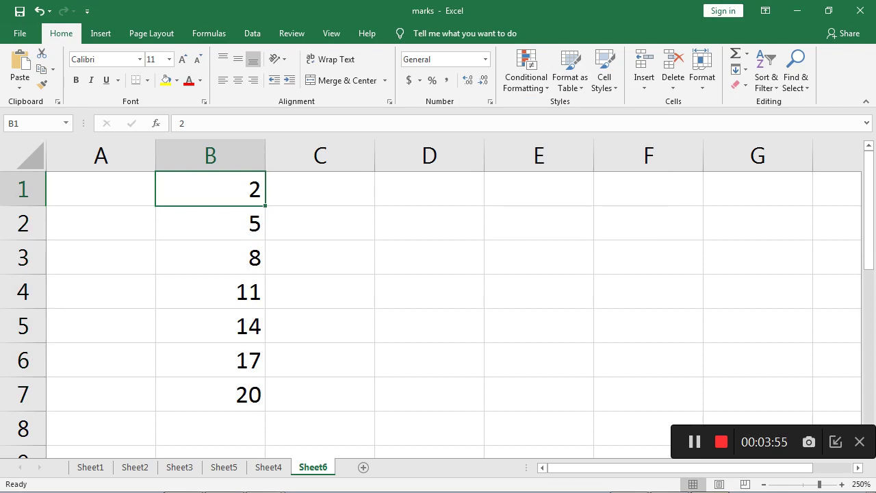
click(23, 222)
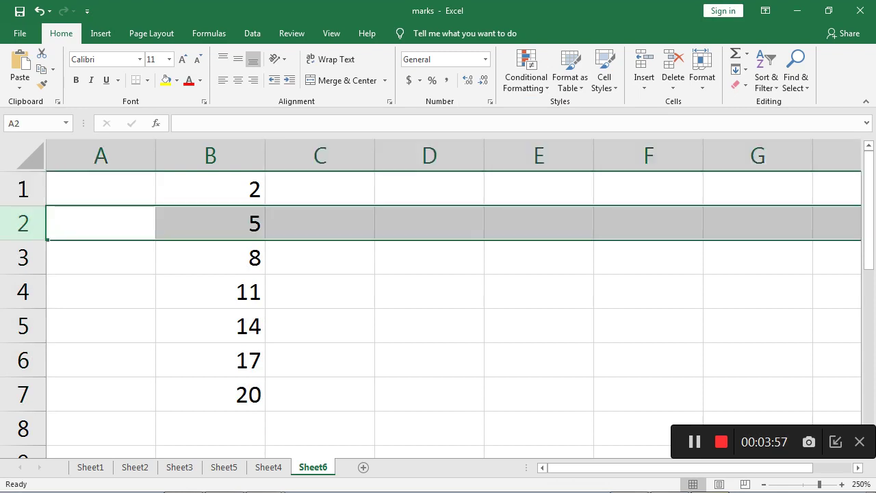
click(210, 190)
click(211, 156)
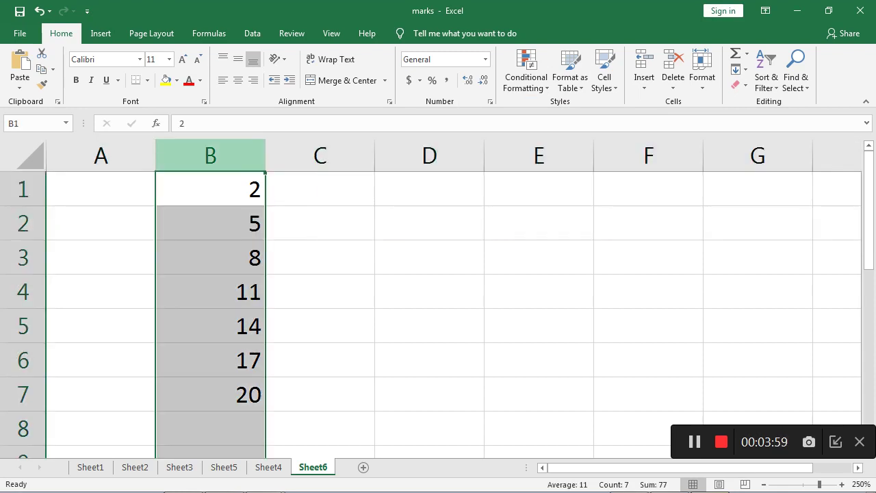
click(320, 223)
drag(101, 189, 210, 393)
key(Delete)
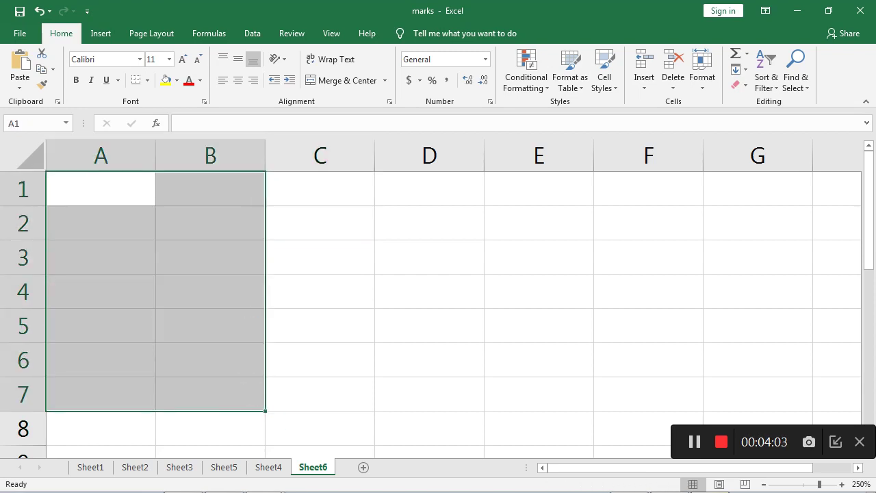
click(210, 188)
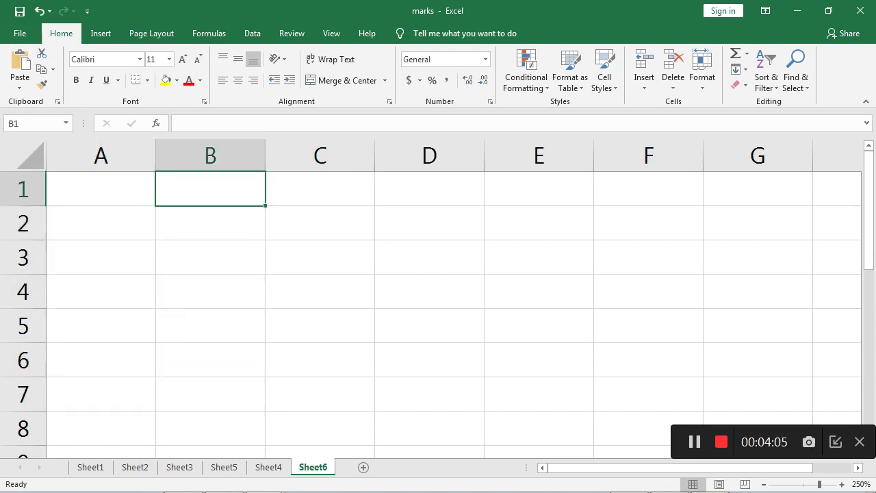
Enter 2 in cell A2 as the starting value of a horizontal series.
click(101, 222)
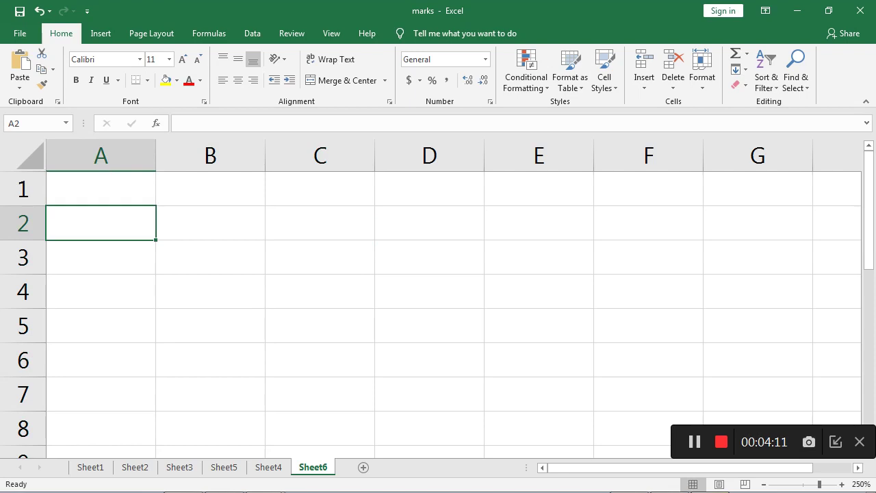
text(2)
click(100, 292)
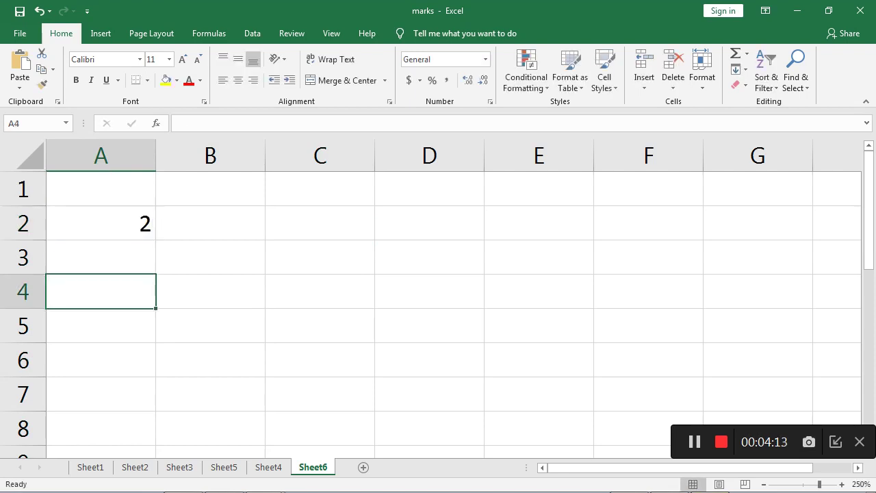
Fill row 2 with a growth series in rows, using step value 2 and stop value 300.
click(22, 223)
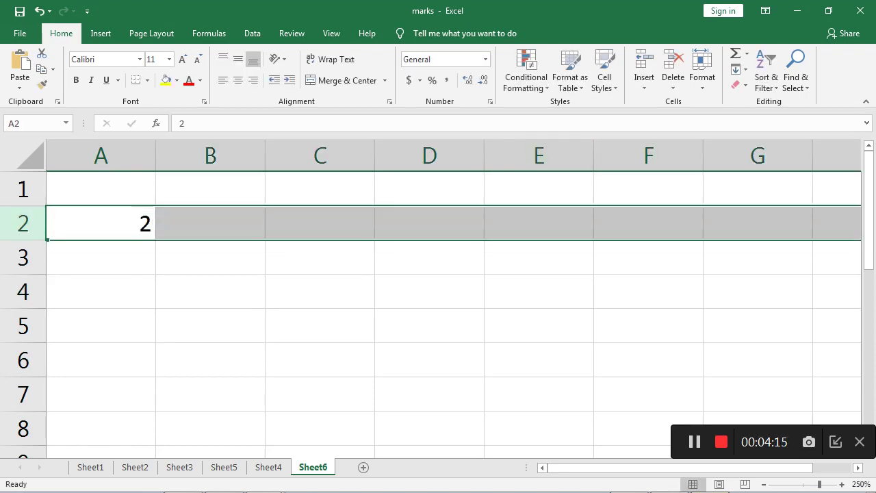
click(739, 69)
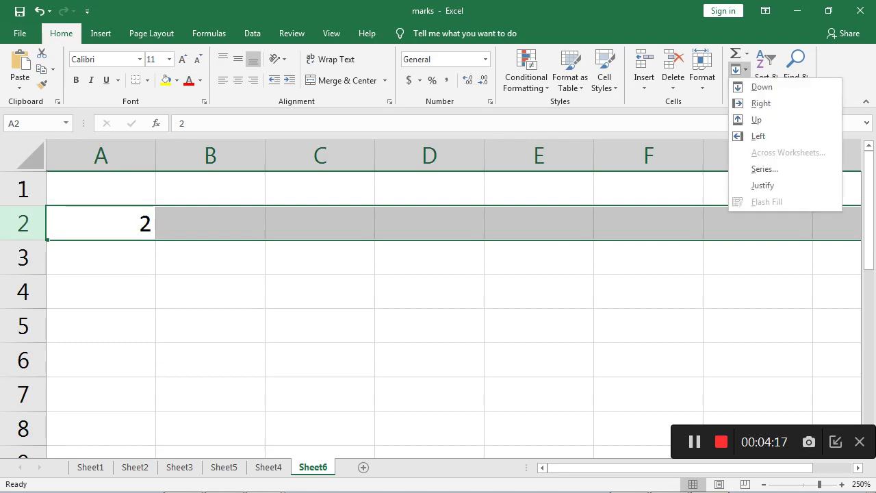
click(765, 169)
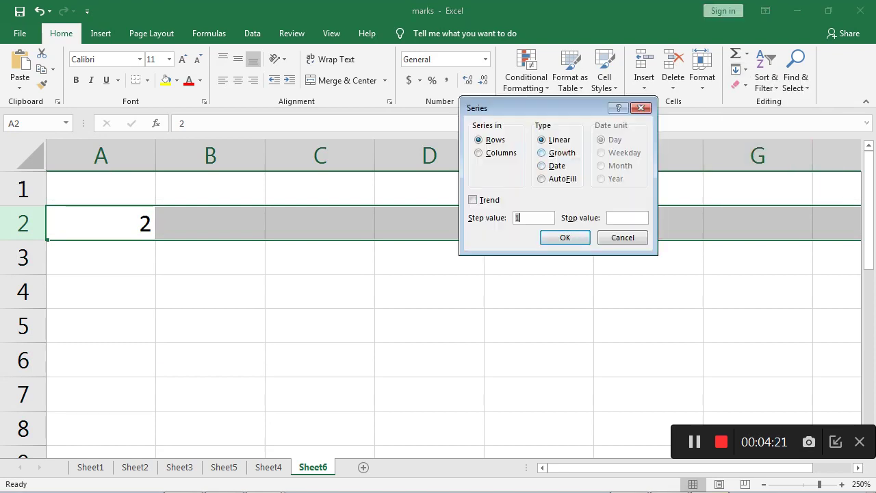
key(alt+g)
click(555, 140)
click(557, 153)
click(517, 217)
key(BackSpace)
text(2)
text(300)
key(Return)
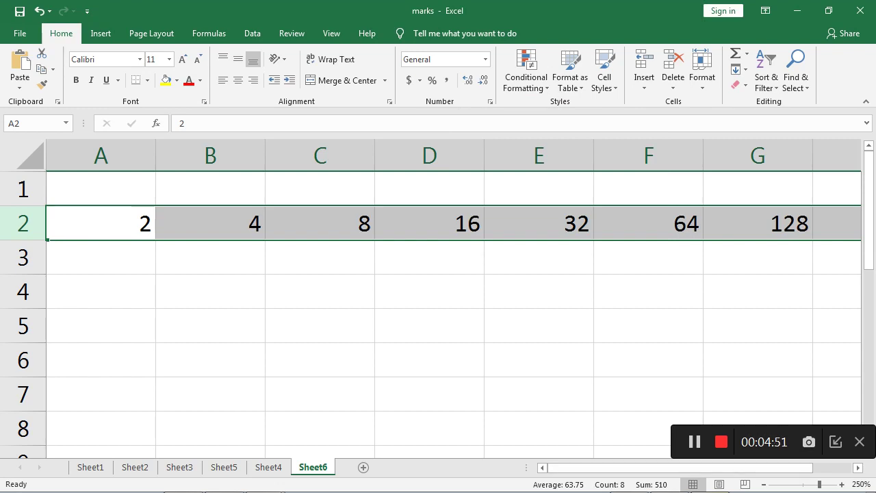
Clear the growth series from A2:H2, including its starting value.
click(837, 223)
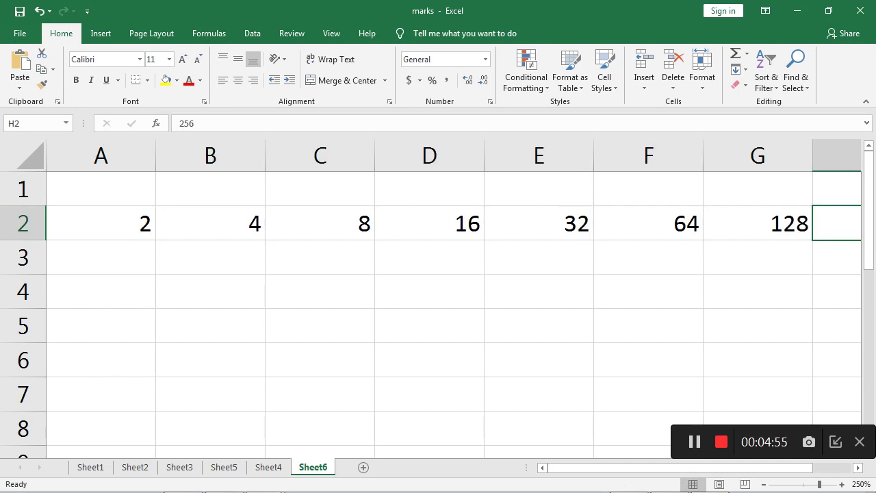
click(101, 223)
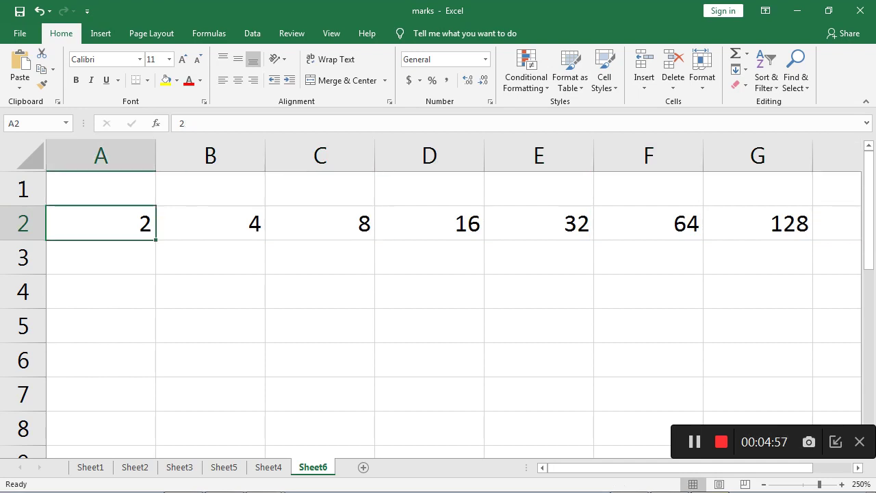
key(ctrl+shift+Right)
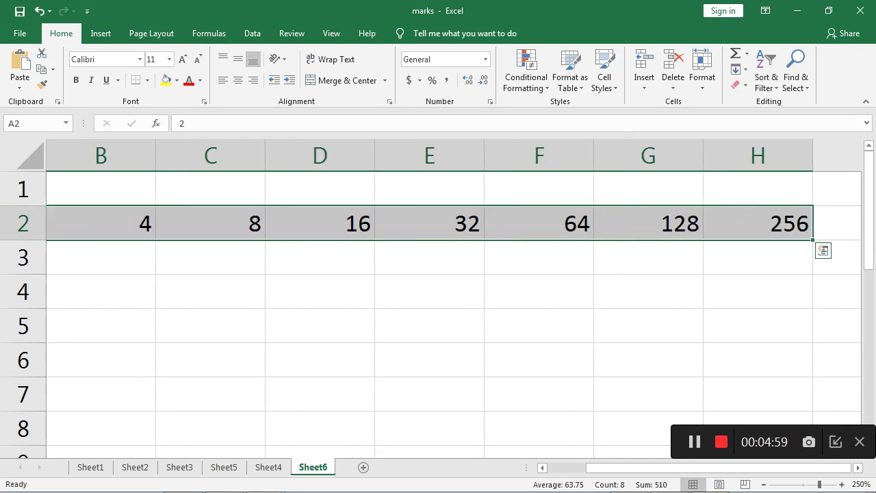
key(Delete)
click(210, 325)
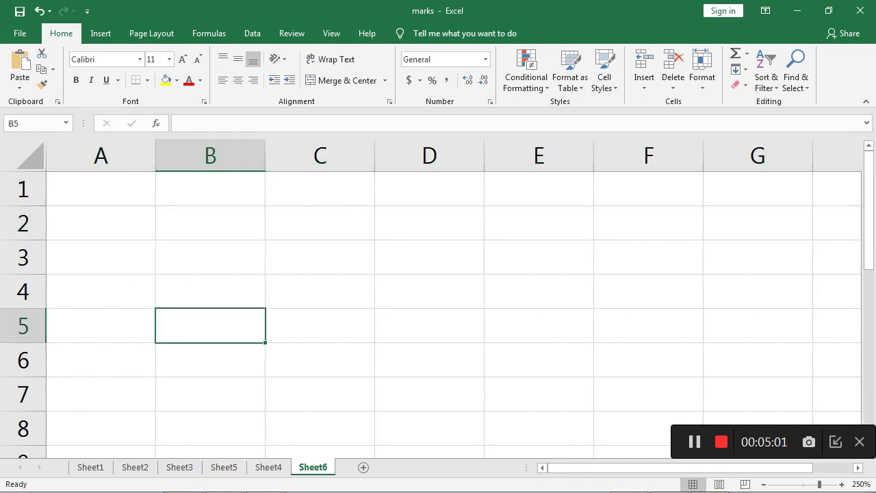
Enter 3 in cell B1 as the starting value for a series down column B.
click(211, 189)
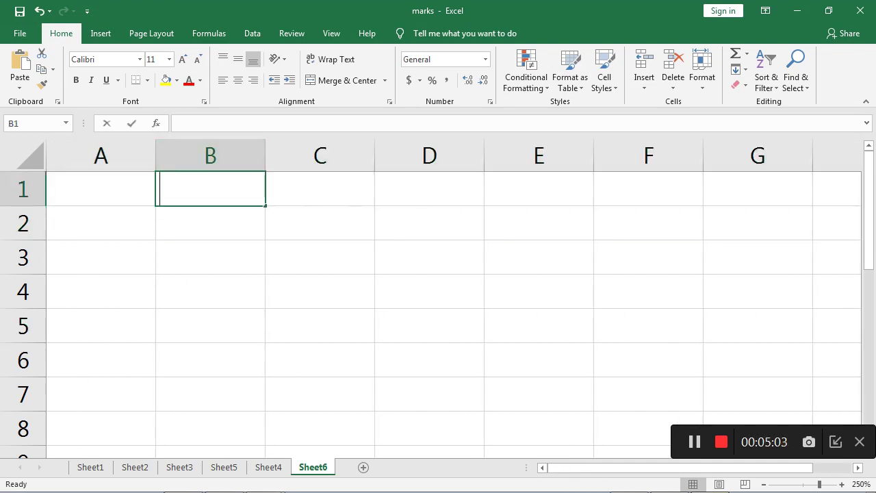
text(3)
click(211, 256)
Fill the whole of column B with a growth series in columns, using step value 3 and no stop value.
click(210, 189)
key(ctrl+space)
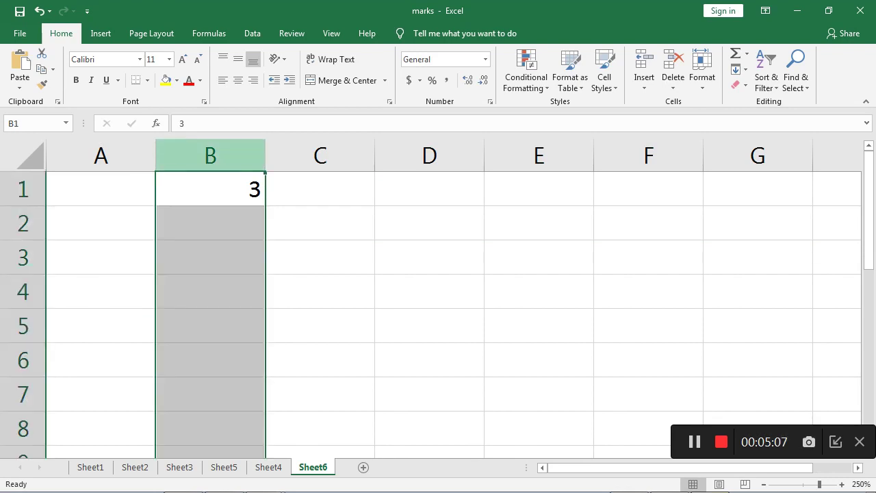
click(739, 69)
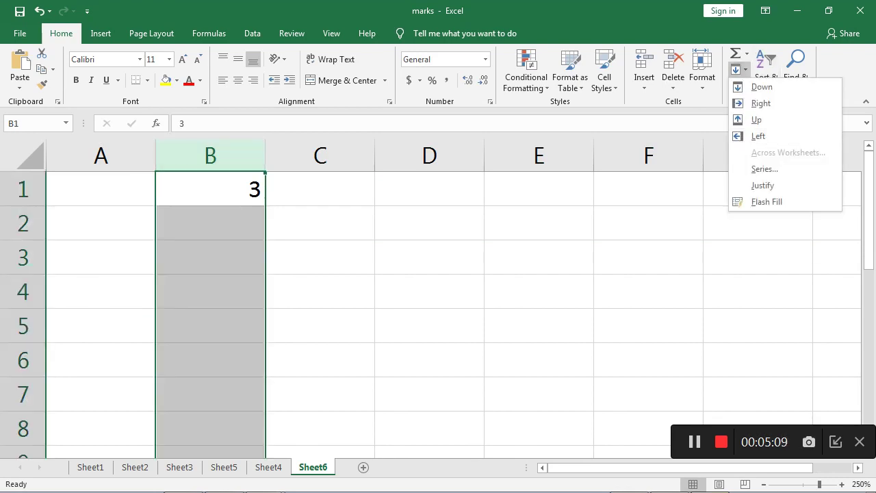
click(764, 163)
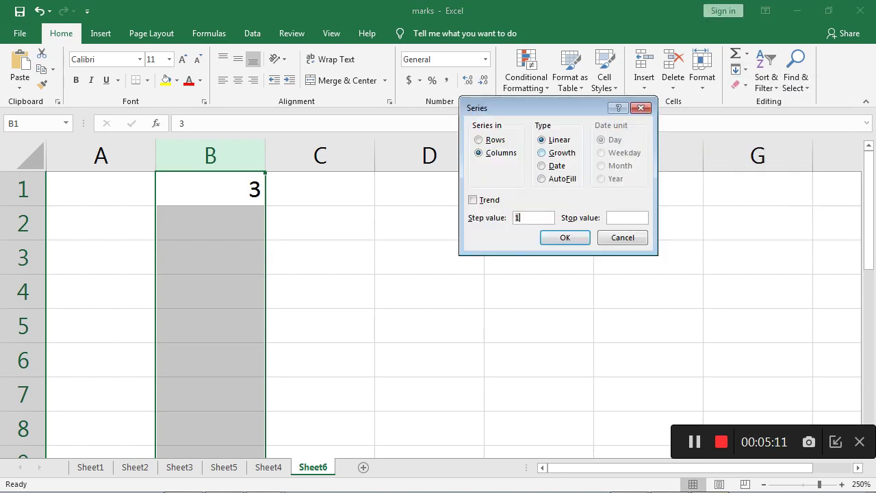
key(alt+g)
text(3)
key(Return)
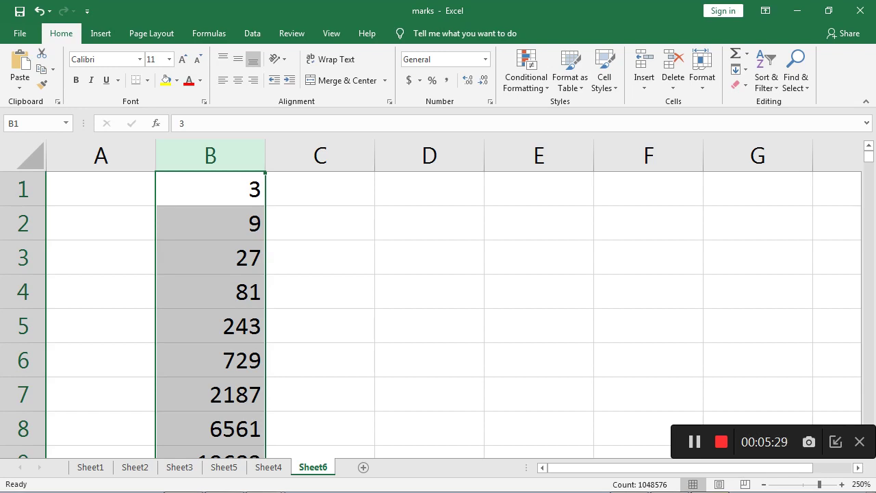
Clear the growth series from the whole of column B.
click(319, 223)
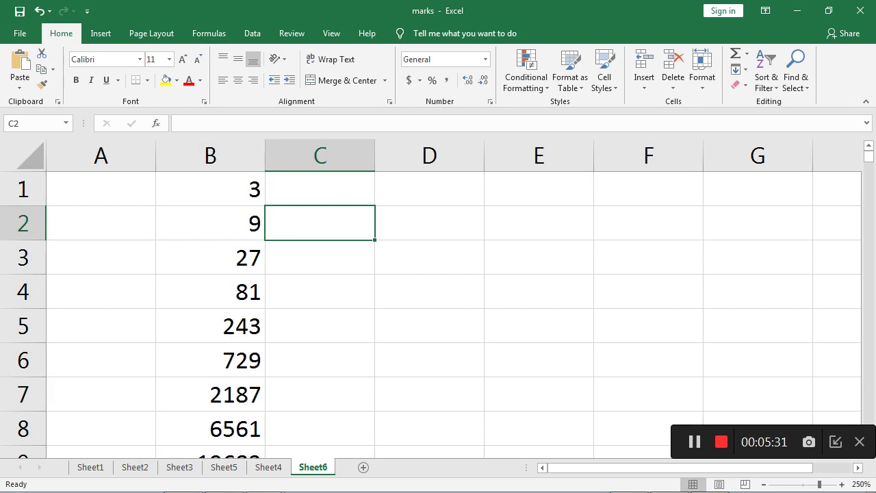
click(210, 224)
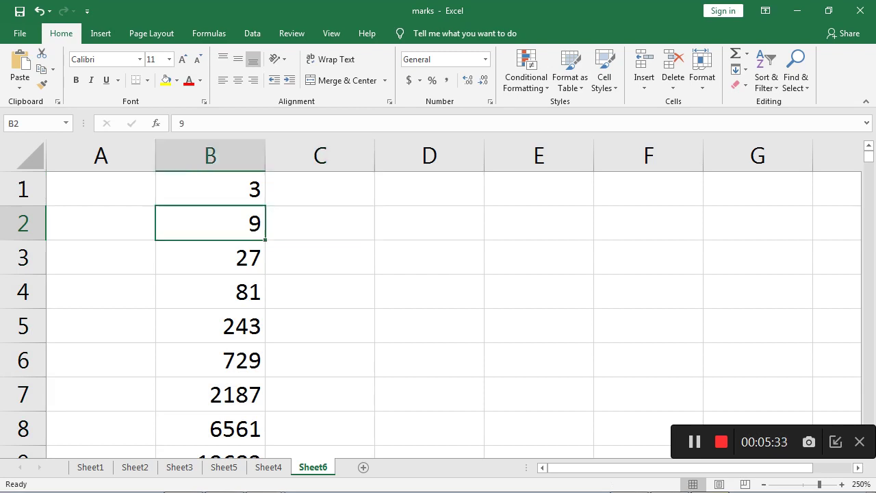
drag(210, 189, 211, 325)
key(ctrl+space)
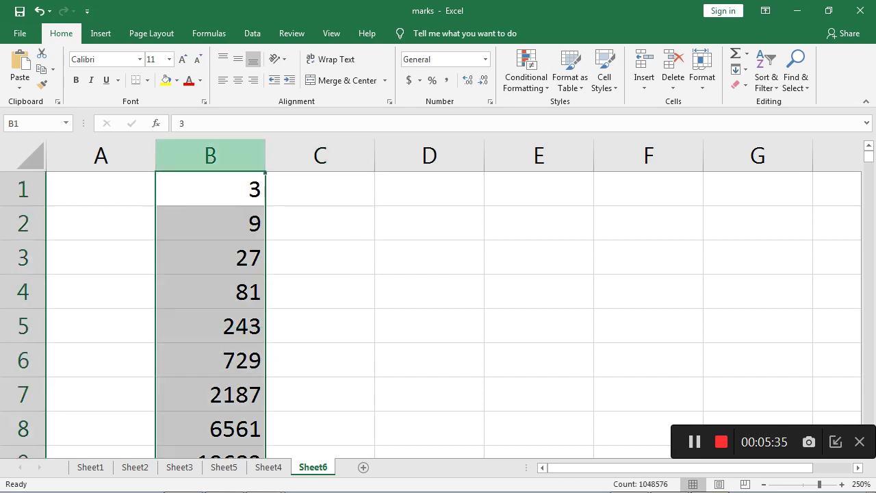
key(Delete)
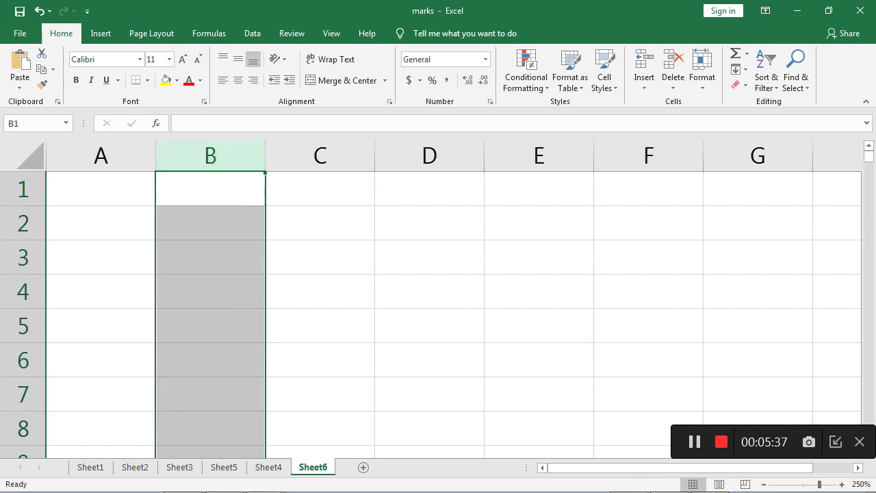
click(320, 223)
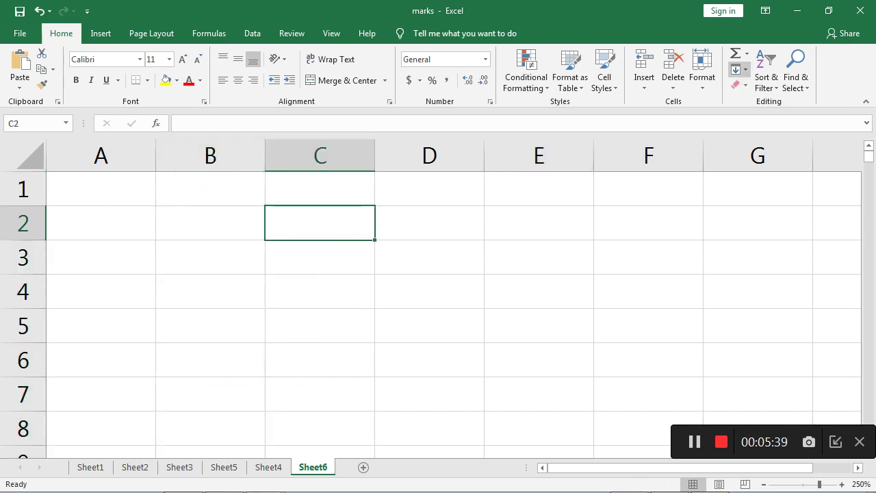
click(739, 70)
click(765, 169)
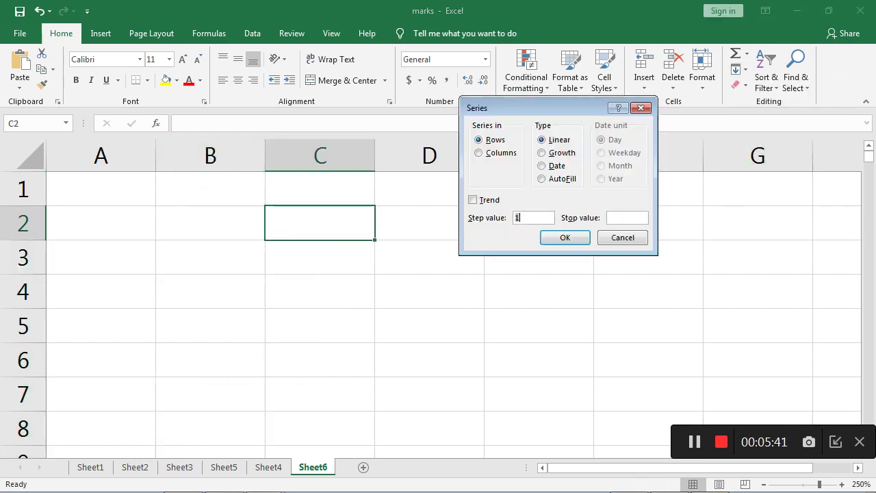
click(543, 166)
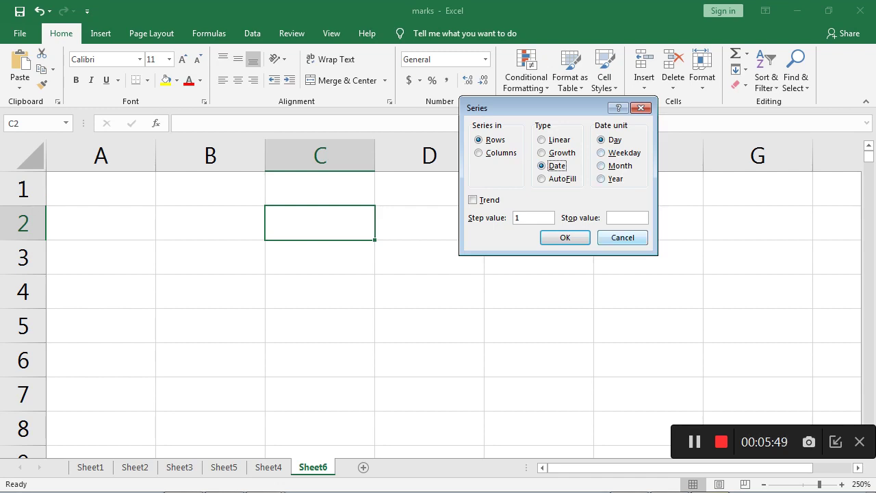
click(623, 238)
click(210, 291)
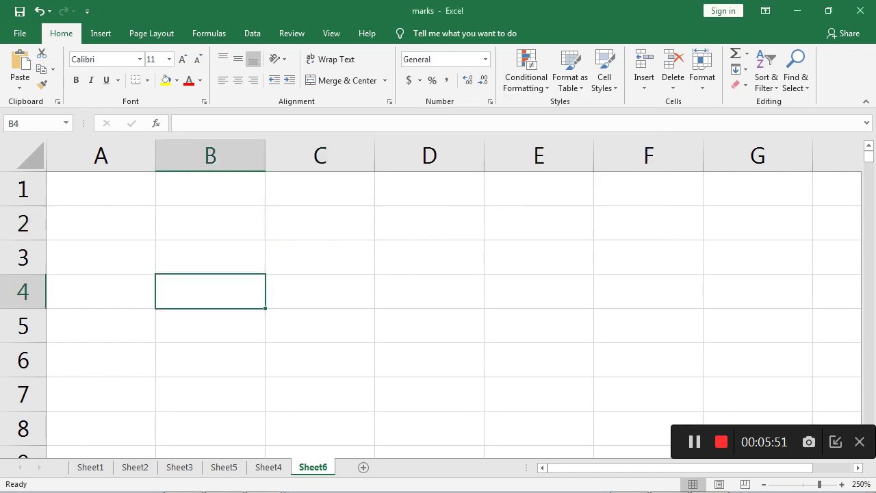
Enter the formula =date(2021,03,03) in cell B1 as the starting date for a series.
click(210, 188)
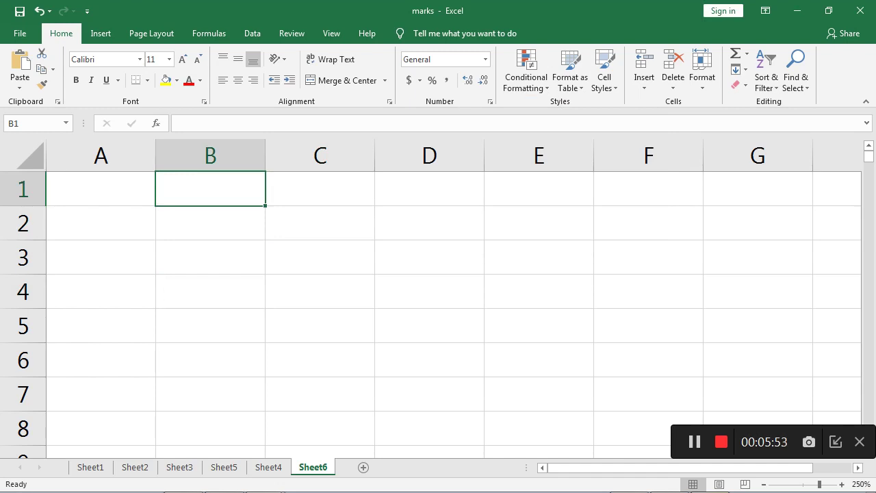
text(=date)
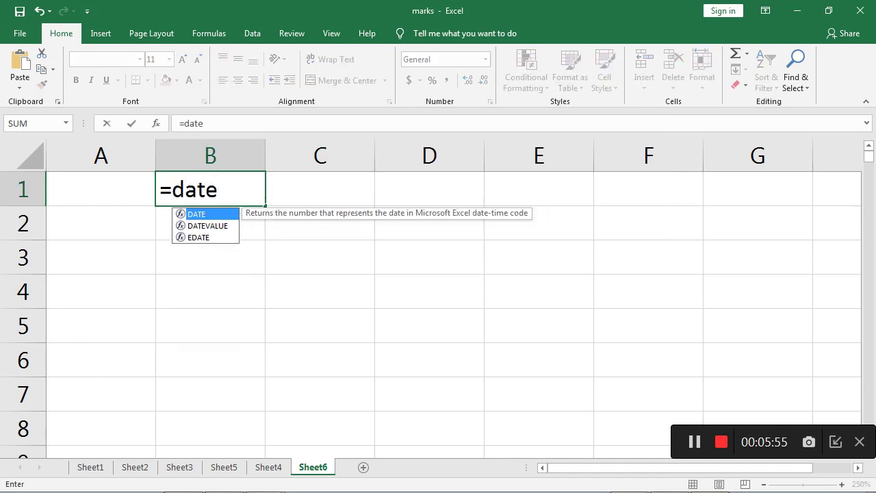
text(()
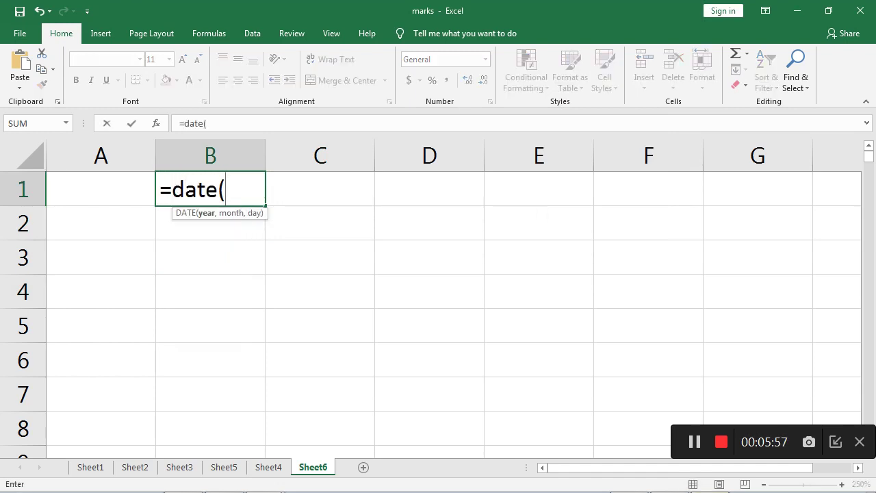
text(2021)
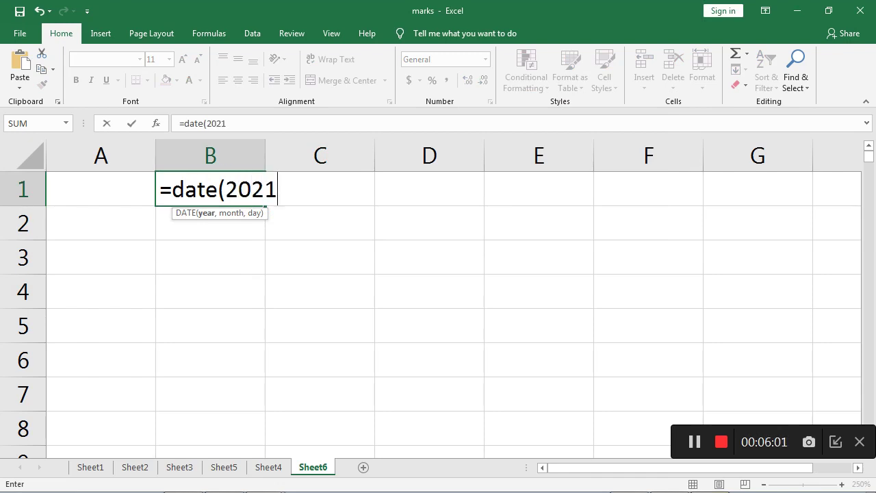
text(,)
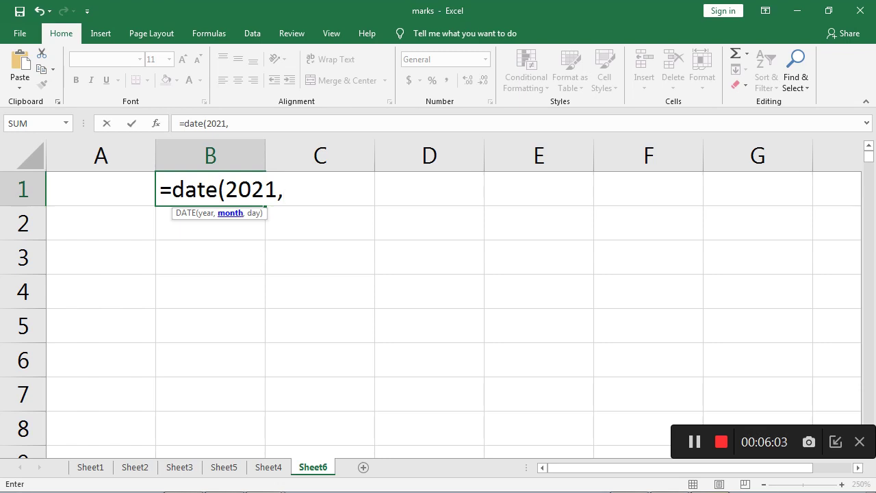
text(03,)
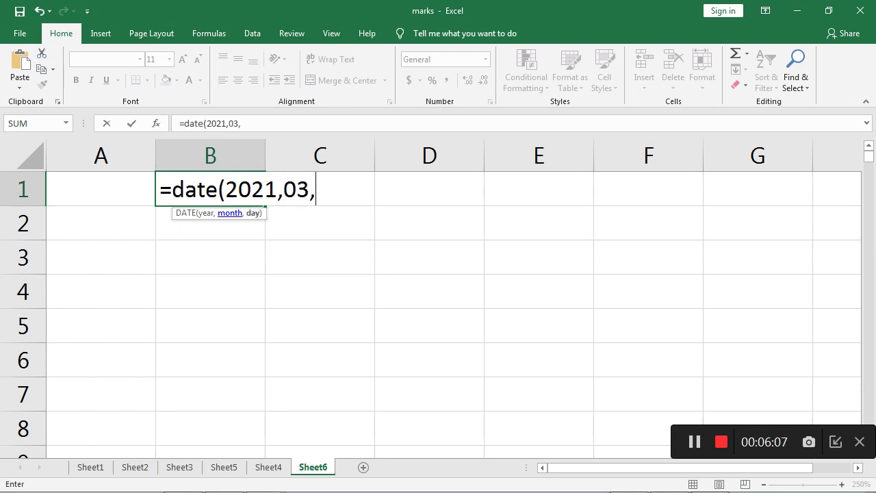
text(03)
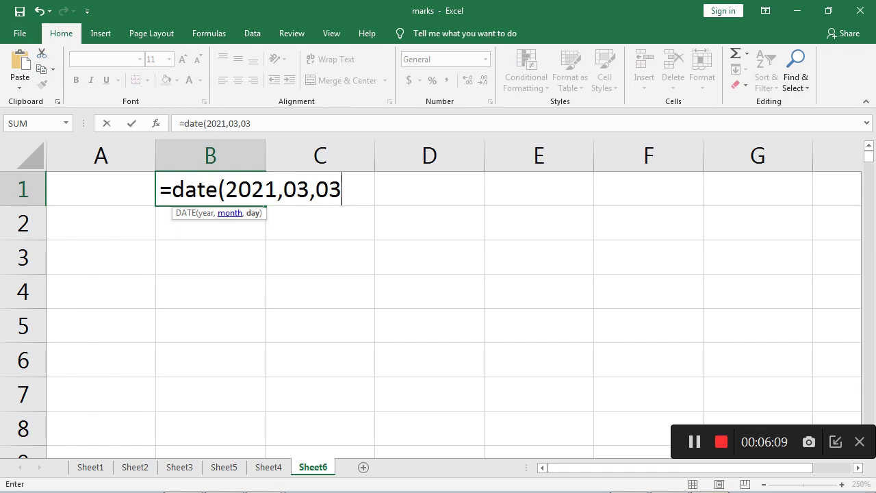
text())
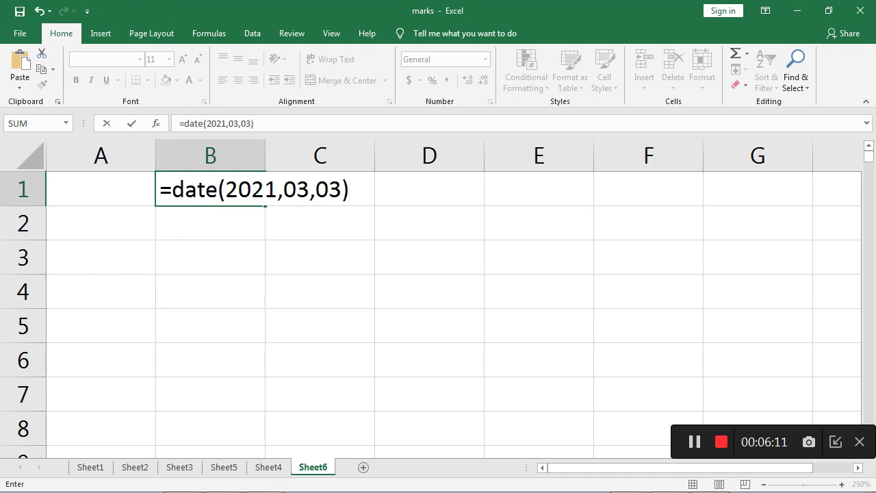
key(Return)
click(210, 188)
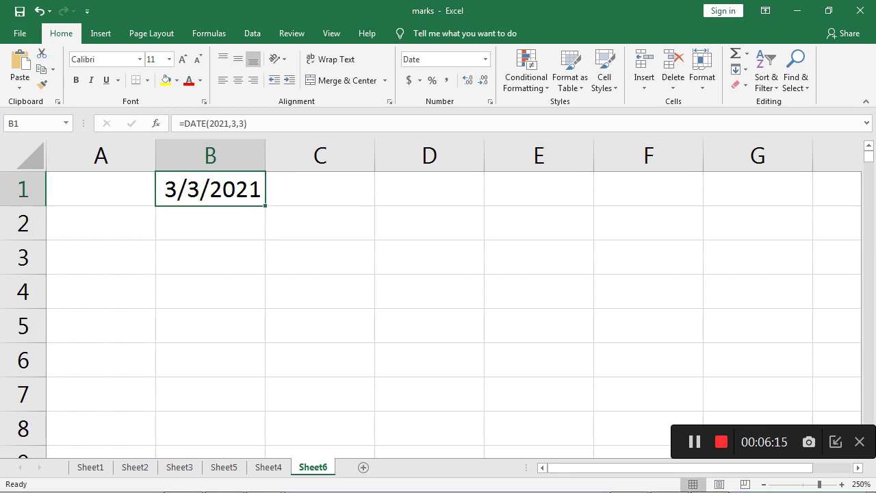
Fill B1:B7 with a date series in columns, using the Day unit and step value 1.
drag(210, 188, 210, 394)
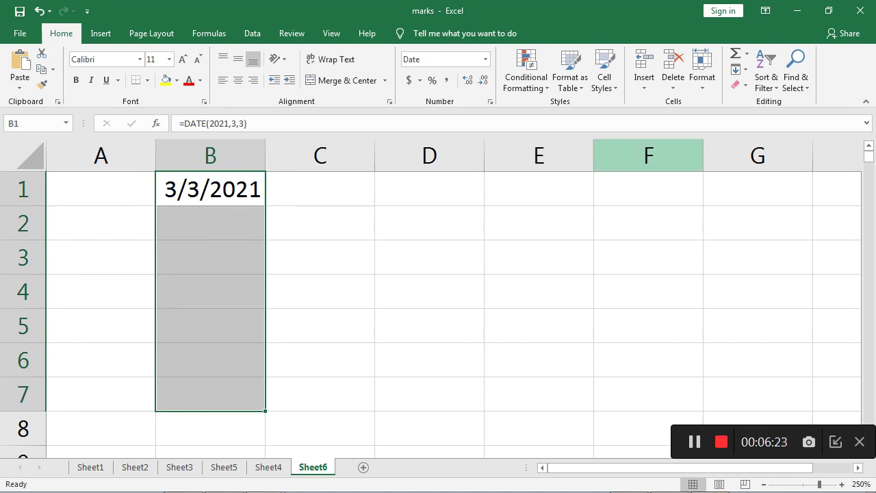
click(739, 70)
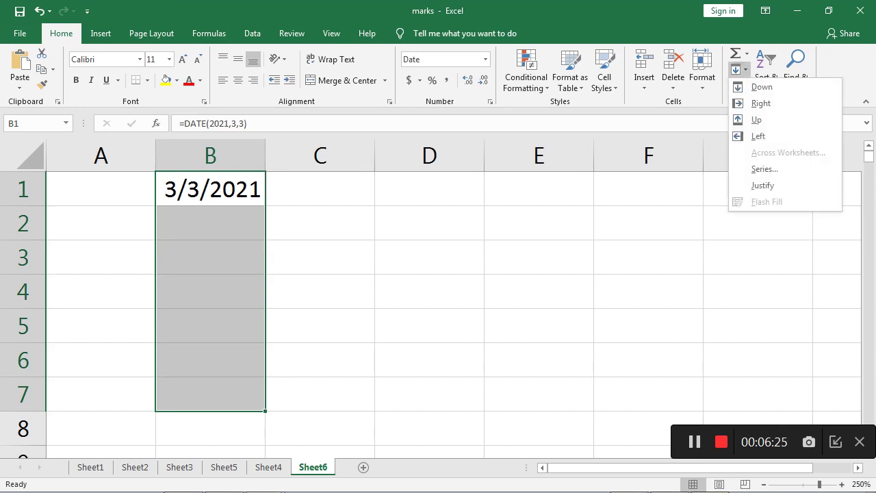
click(765, 169)
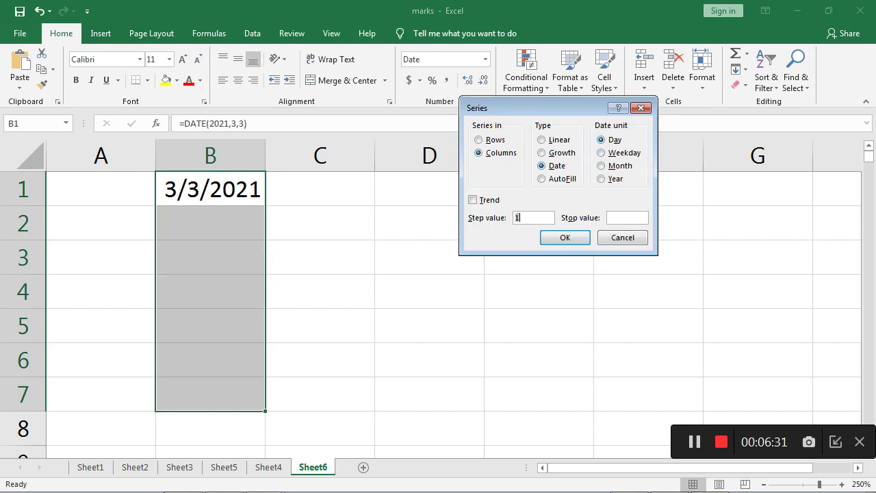
key(Return)
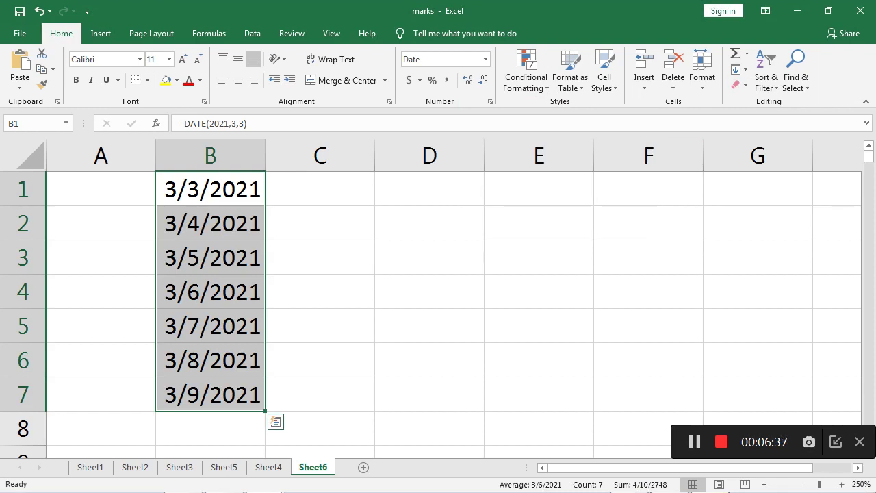
key(ctrl+1)
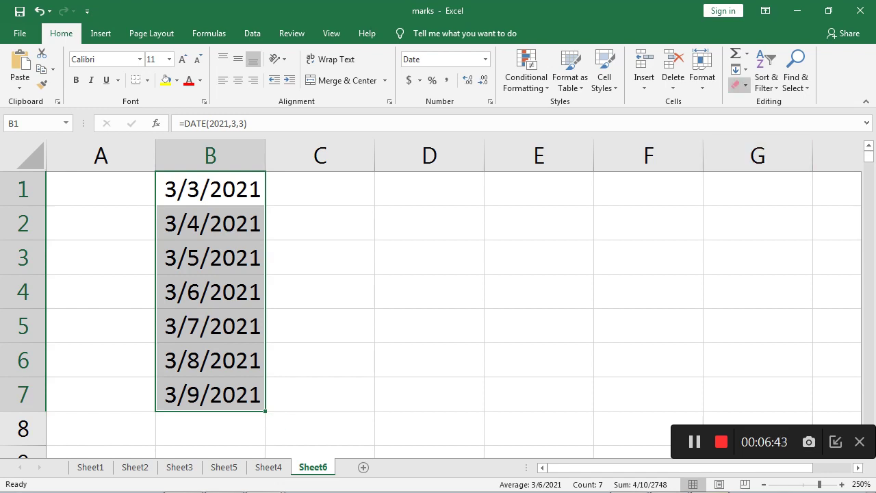
Refill B1:B7 with a date series that advances by month, using step value 1.
click(739, 69)
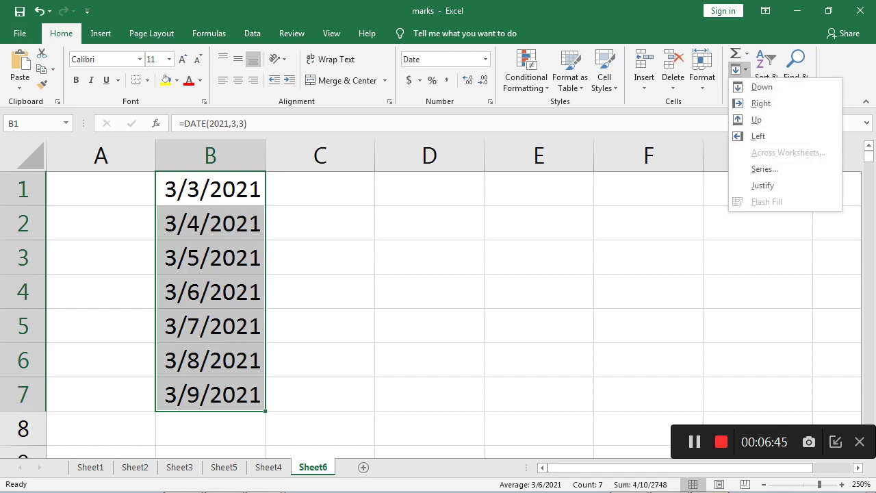
click(765, 169)
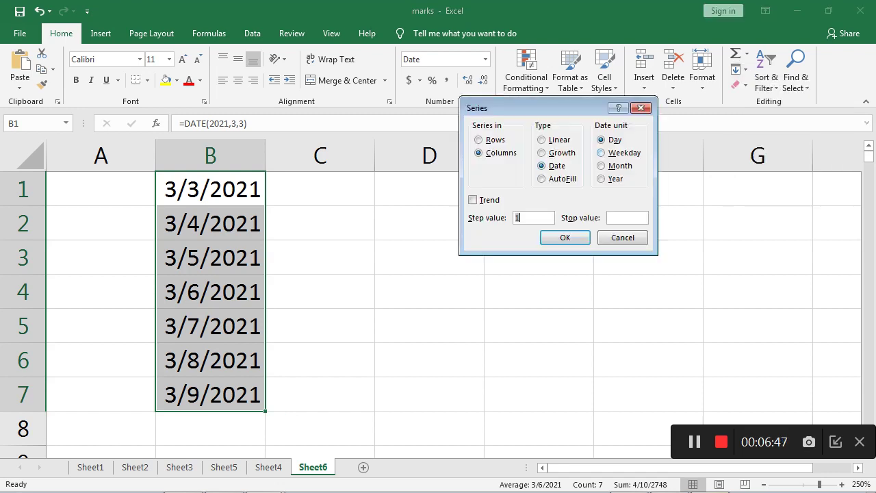
key(alt+m)
key(Return)
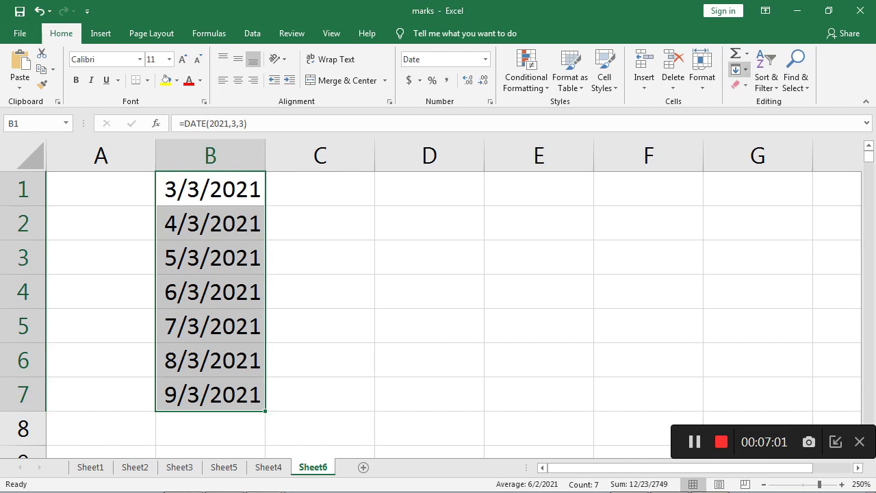
Refill B1:B7 with a date series that advances by year, using step value 1.
click(739, 70)
click(765, 169)
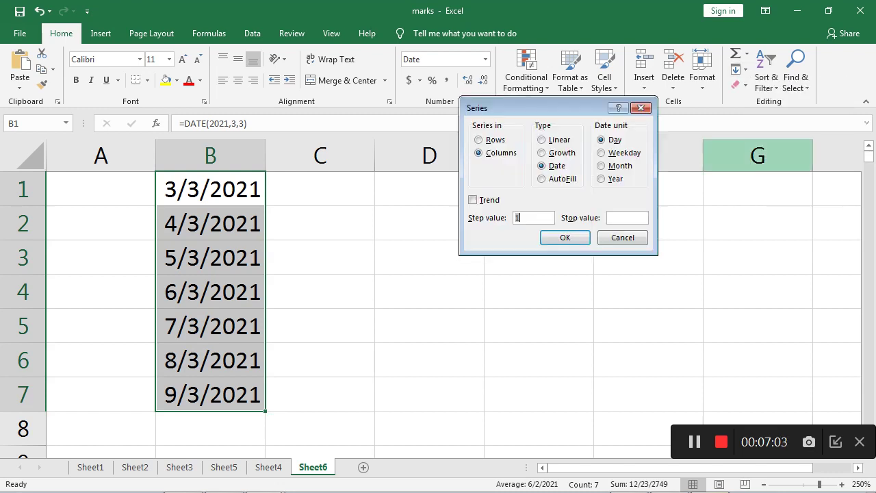
click(602, 179)
key(Return)
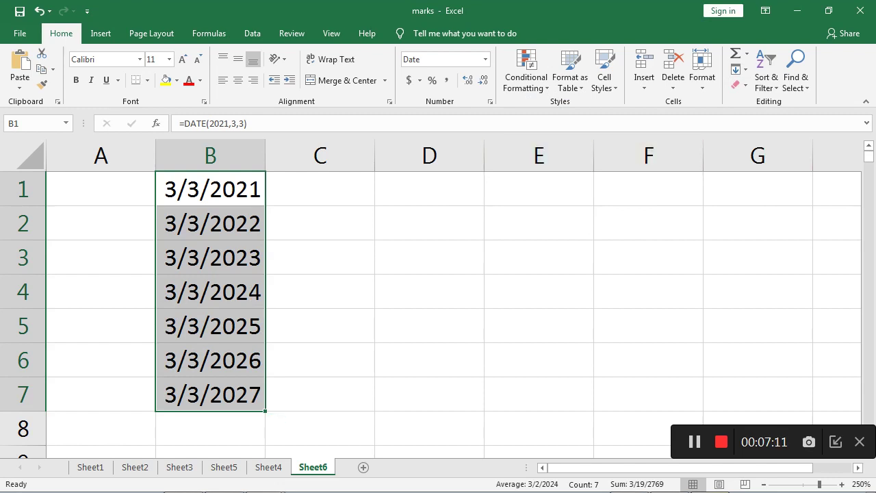
Refill B1:B7 with a date series using the Weekday unit and step value 1, and widen column B to fit the dates.
click(737, 69)
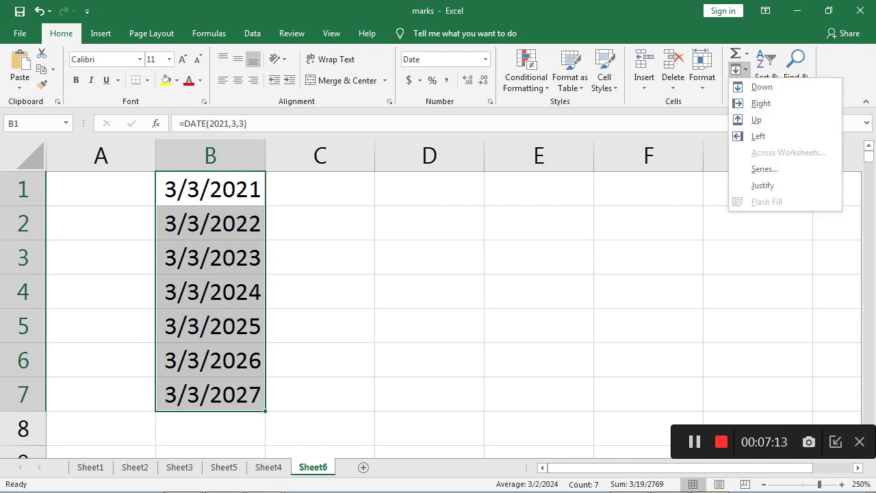
click(765, 169)
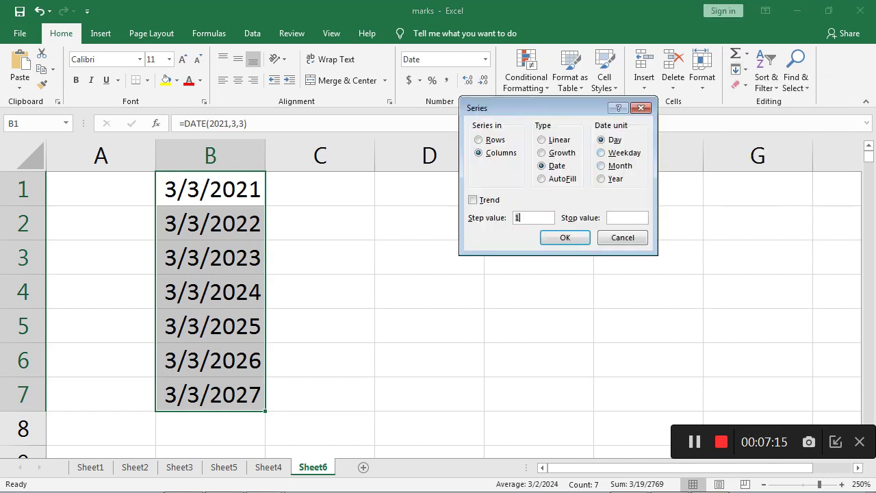
click(619, 152)
click(566, 238)
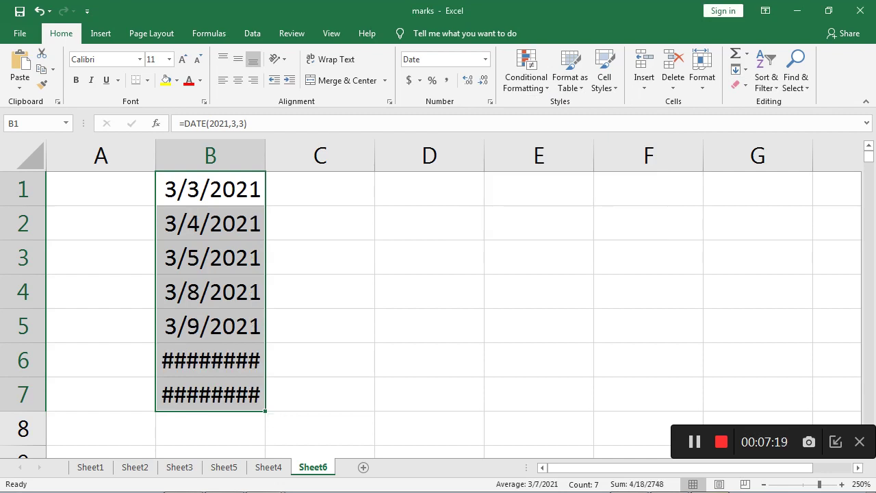
drag(265, 155, 330, 155)
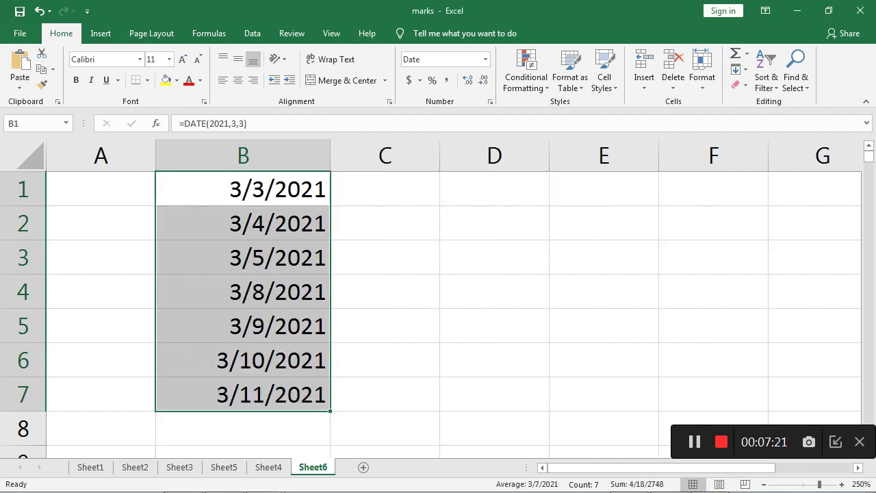
click(243, 189)
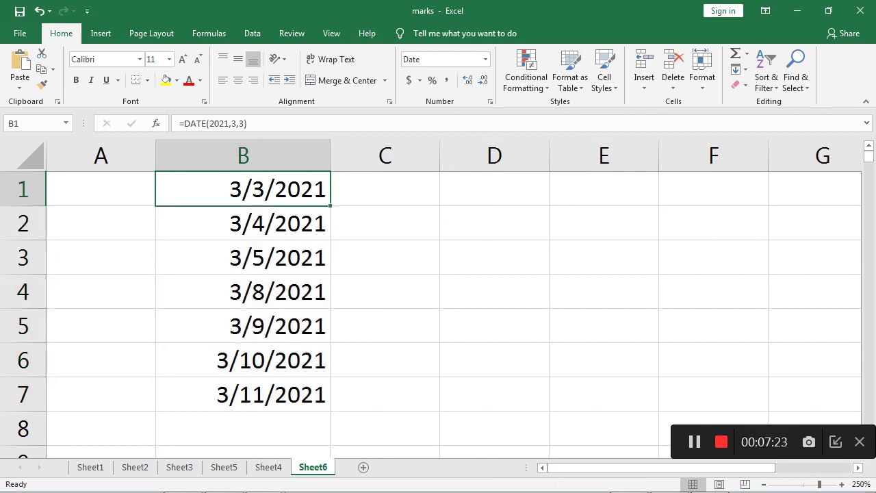
click(243, 224)
click(243, 257)
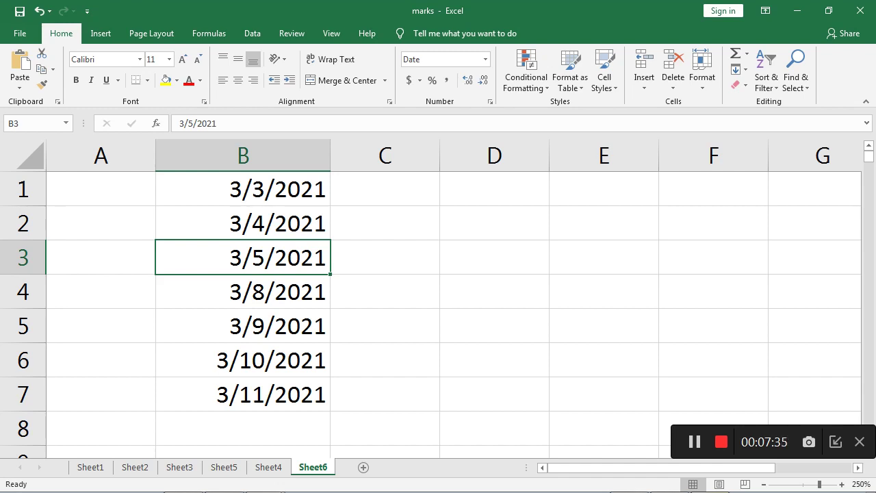
click(739, 69)
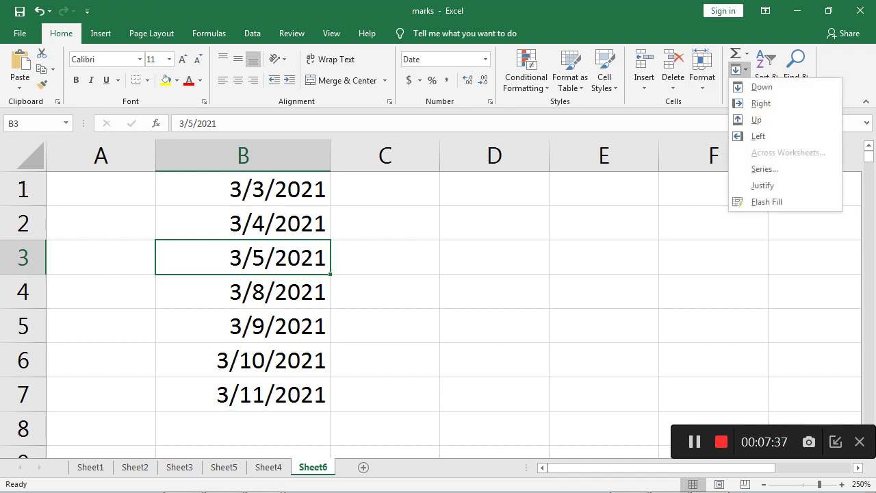
click(765, 169)
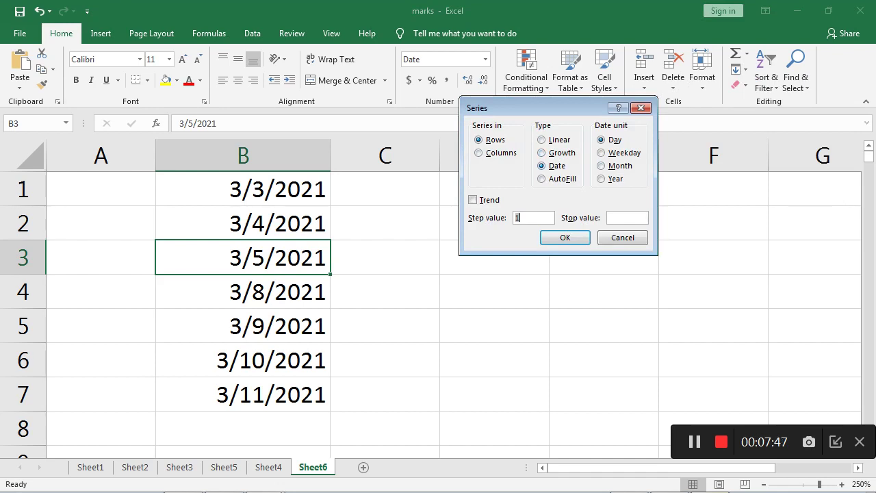
click(623, 237)
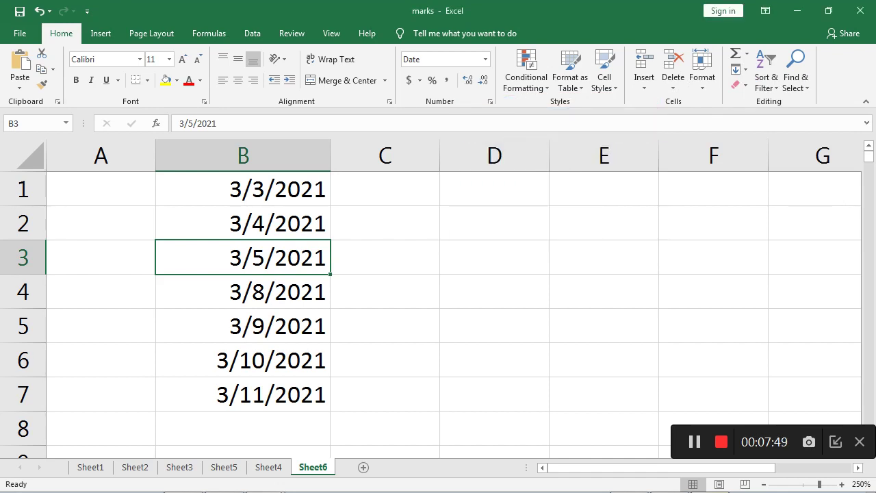
click(385, 291)
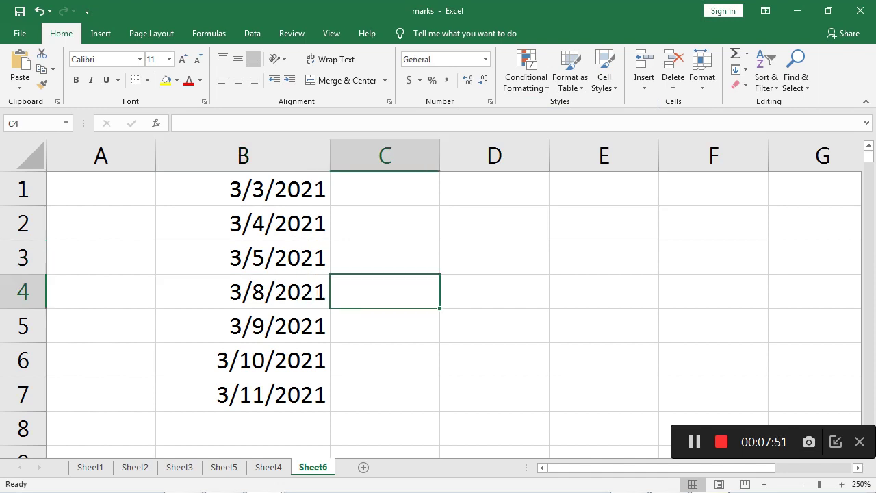
Enter 1 in D1 and 2 in D2 as the starting values of a series and select the range D1:D7.
click(494, 189)
text(1)
key(Return)
text(2)
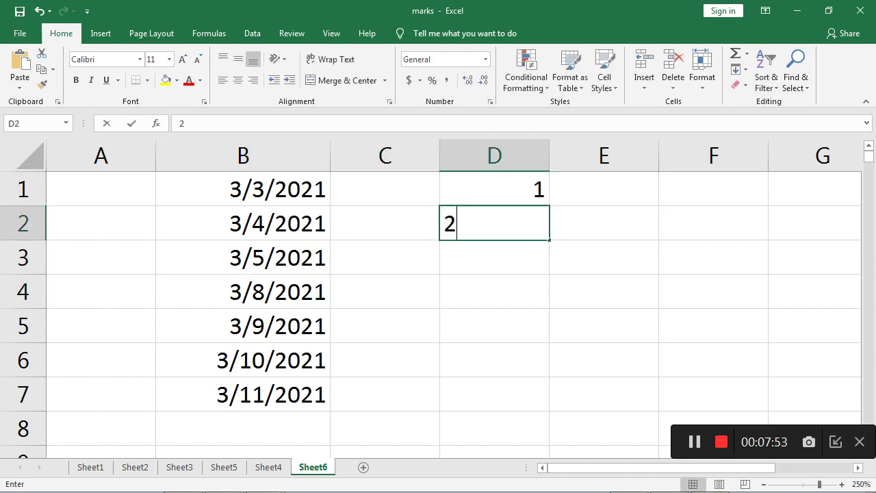
key(Return)
drag(495, 189, 494, 395)
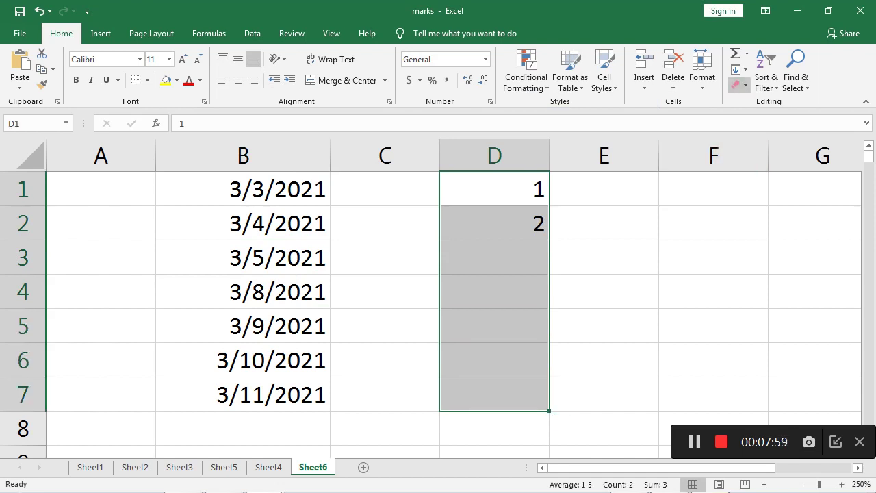
Fill D1:D7 down the column with an AutoFill series continuing from the two starting numbers.
click(740, 69)
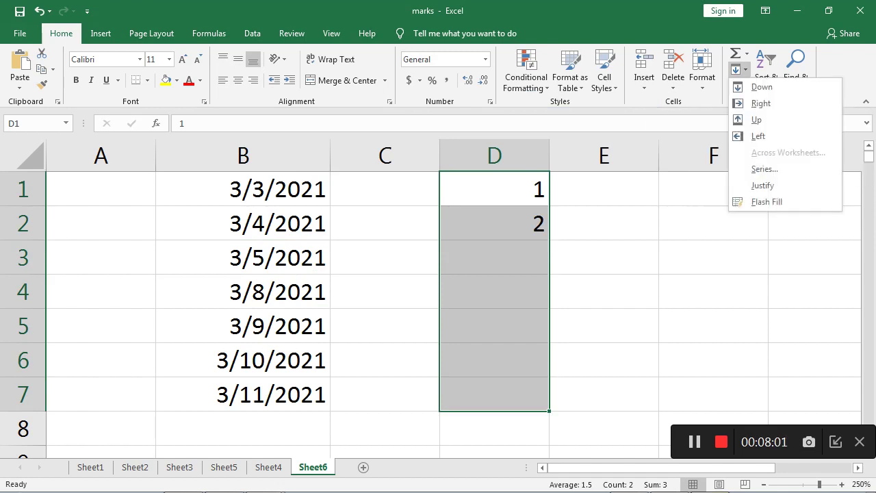
click(765, 169)
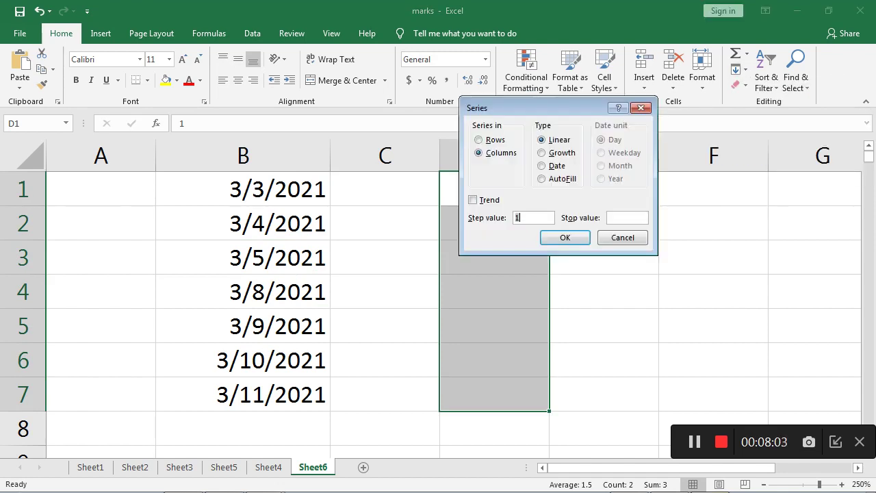
click(542, 179)
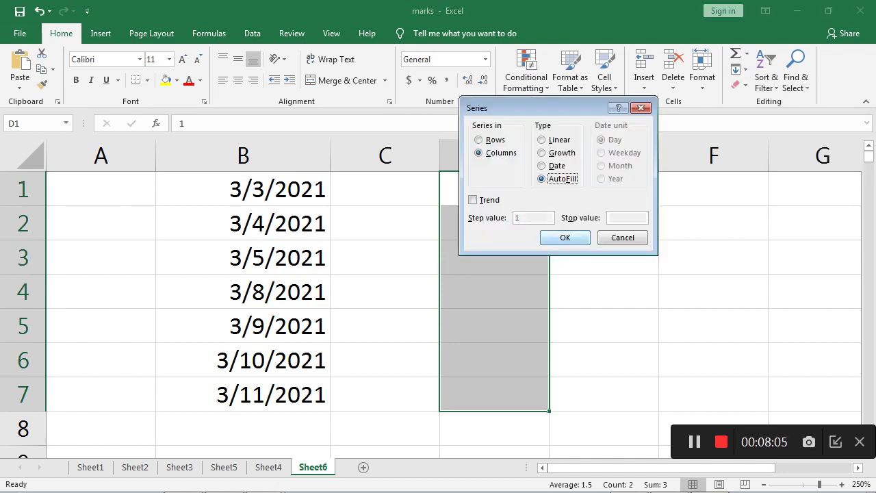
click(565, 238)
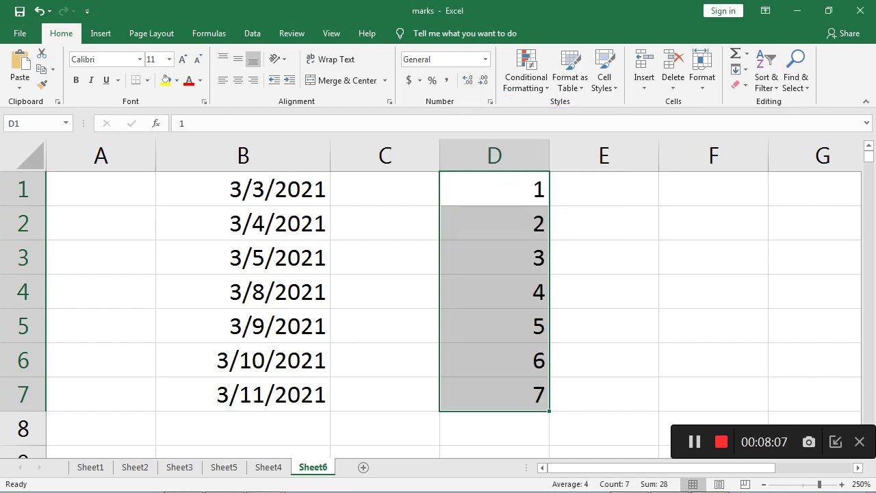
Enter jan in E1 and feb in E2 as the starting values of a month series.
click(604, 189)
text(jsn)
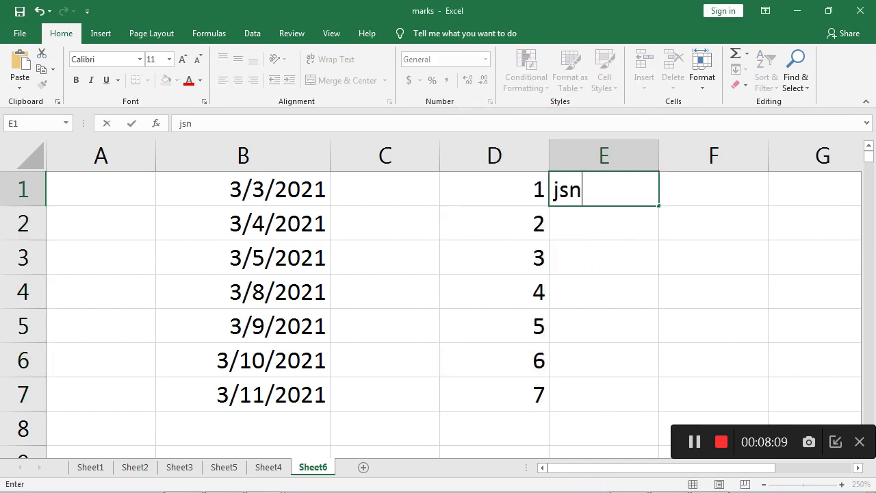
key(BackSpace)
key(BackSpace)
text(an)
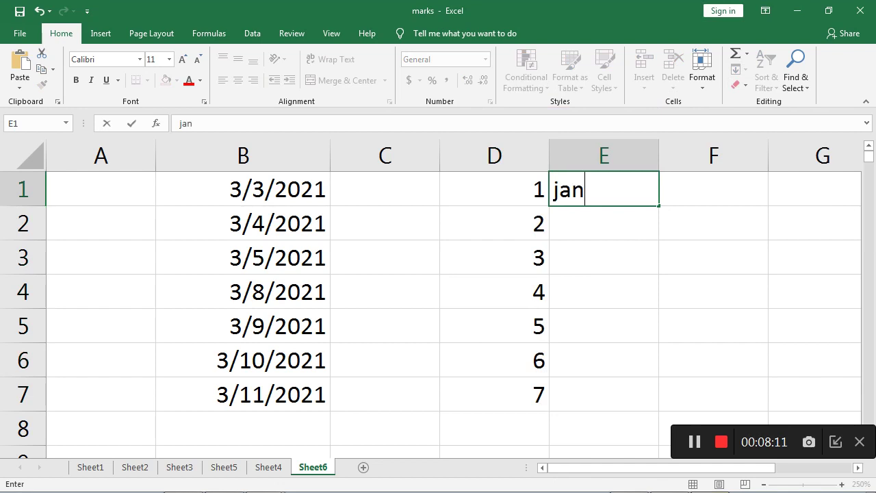
key(Return)
text(feb)
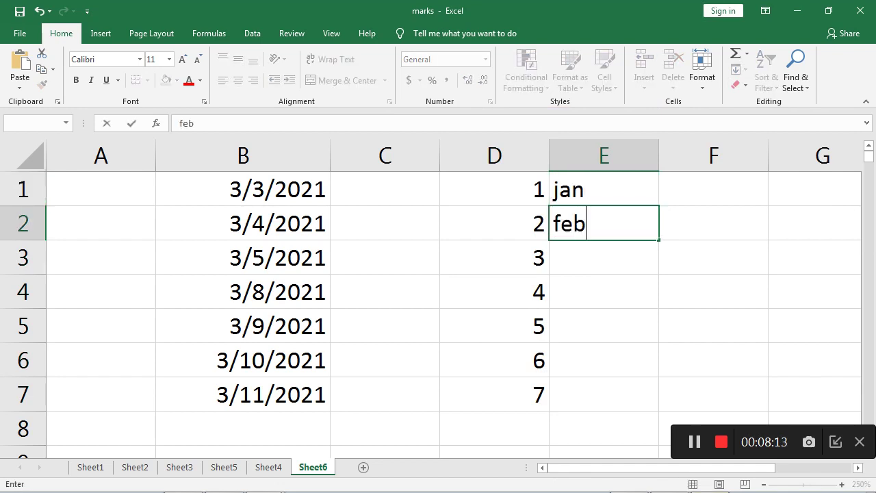
key(Return)
key(Return)
Fill E1:E7 down the column with an AutoFill series of month names.
drag(604, 189, 604, 394)
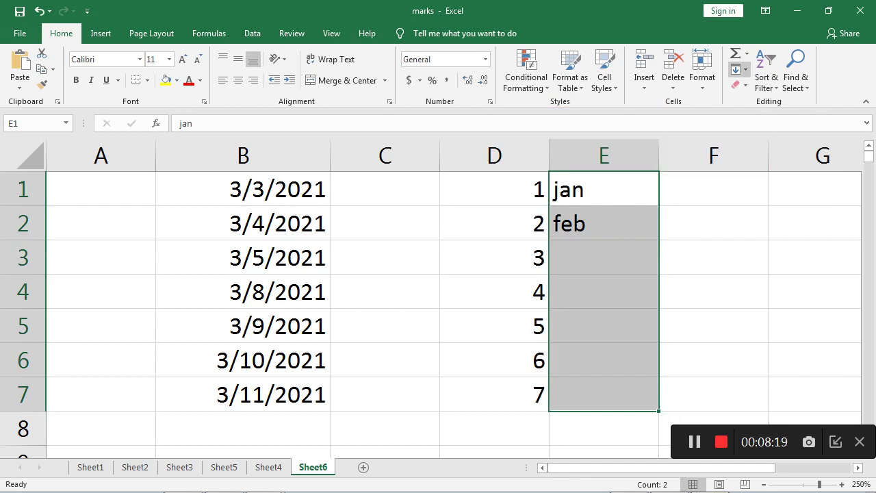
click(739, 69)
click(765, 168)
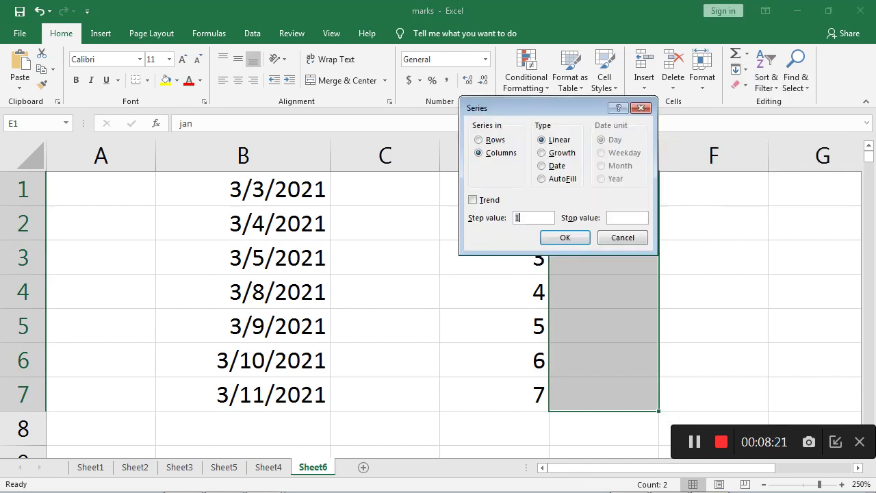
click(542, 178)
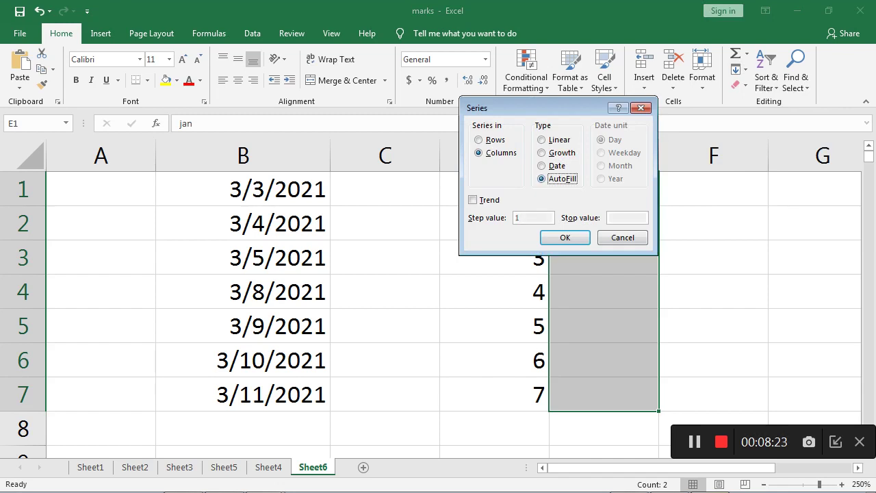
click(565, 237)
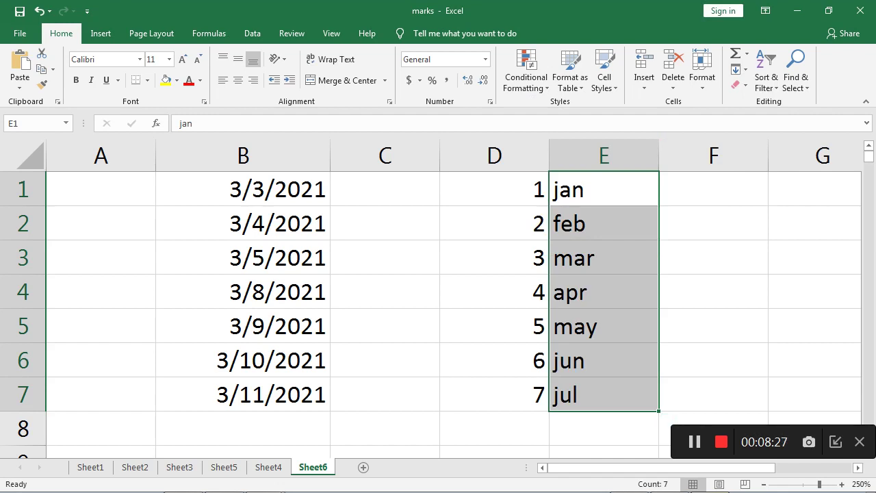
Enter sun in C1 and mon in C2 as the starting values of a weekday series.
click(385, 189)
text(sun)
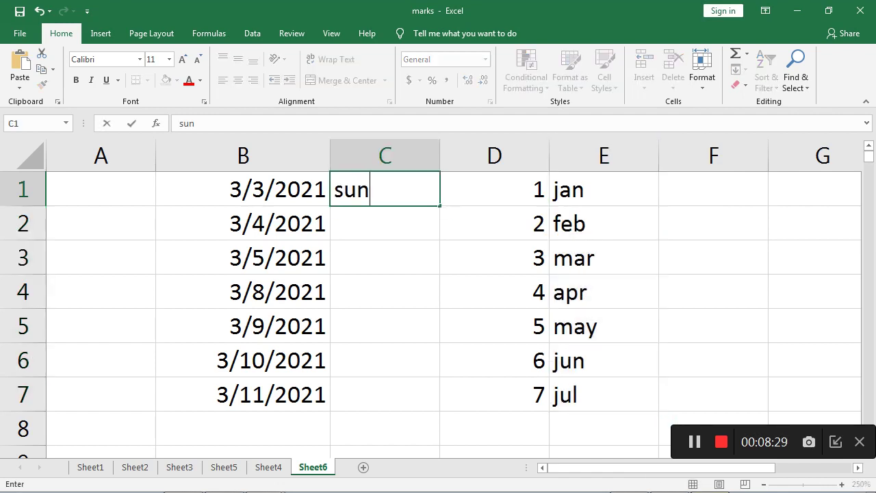
key(Return)
text(mon)
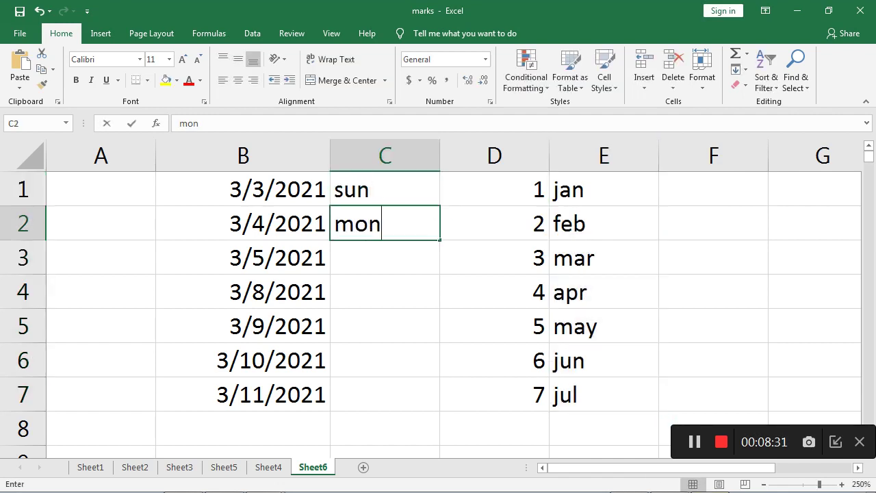
key(Return)
Fill C1:C7 down the column with an AutoFill series of weekday names.
drag(385, 189, 385, 394)
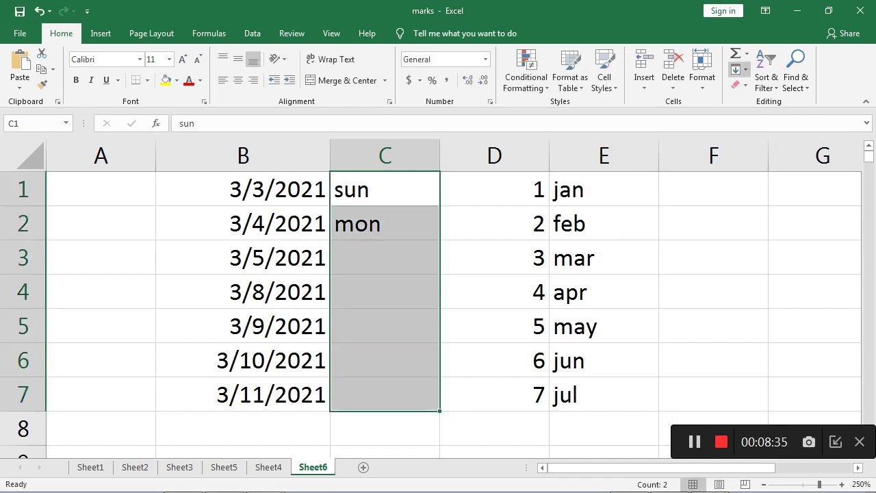
click(738, 69)
click(765, 165)
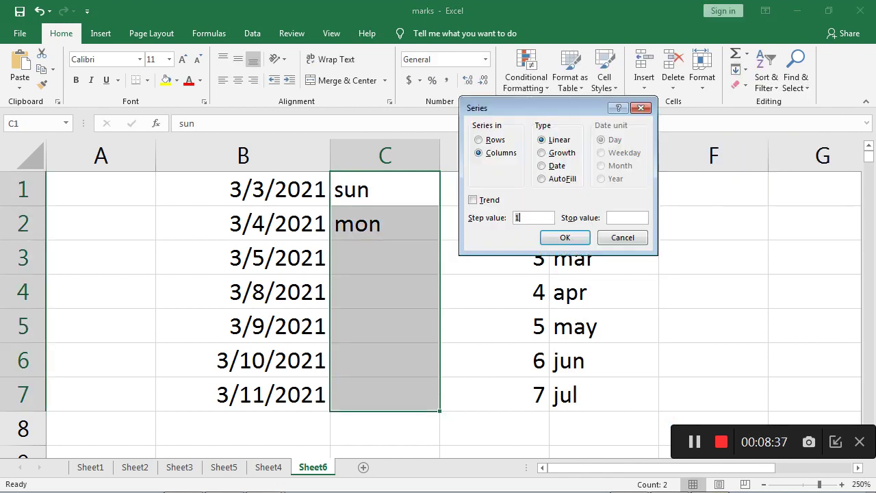
click(541, 179)
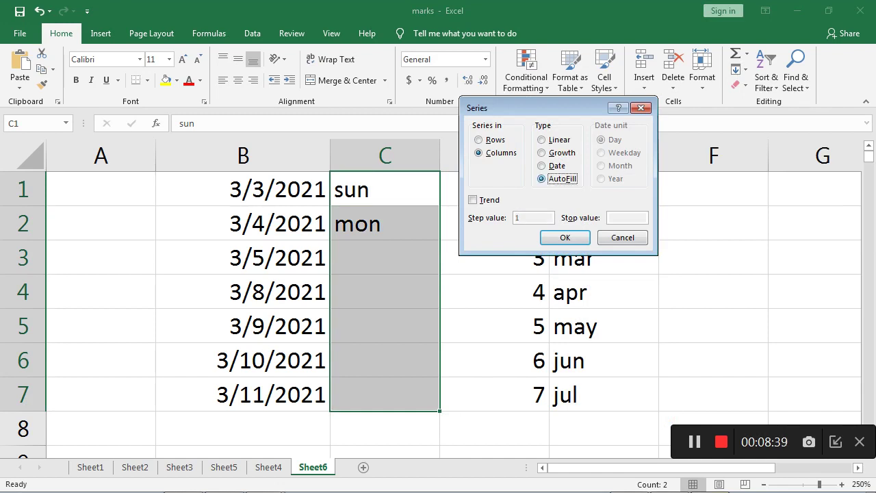
click(565, 238)
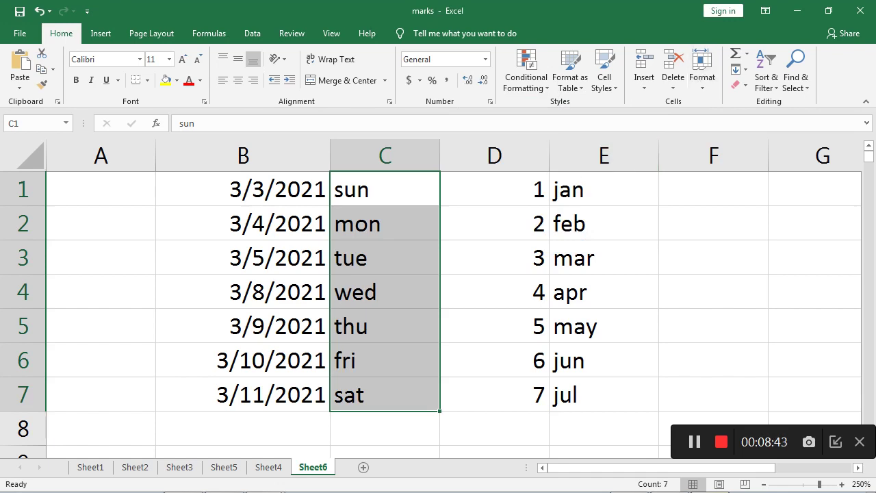
Review the Series options for C1:C7, including the step value and stop value, and close the dialog.
click(738, 70)
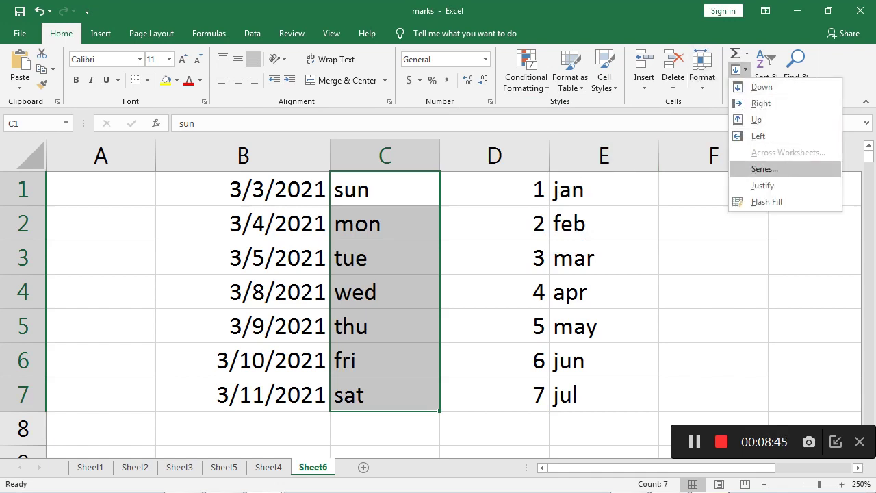
click(753, 169)
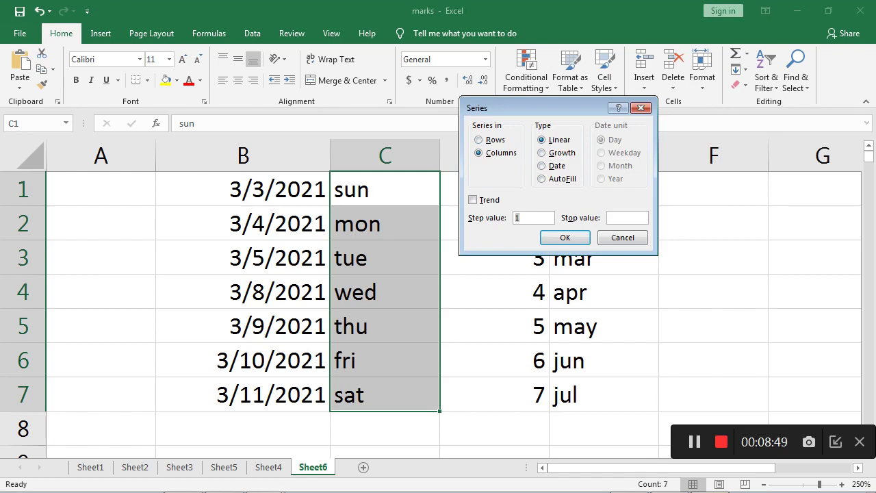
click(627, 218)
click(566, 237)
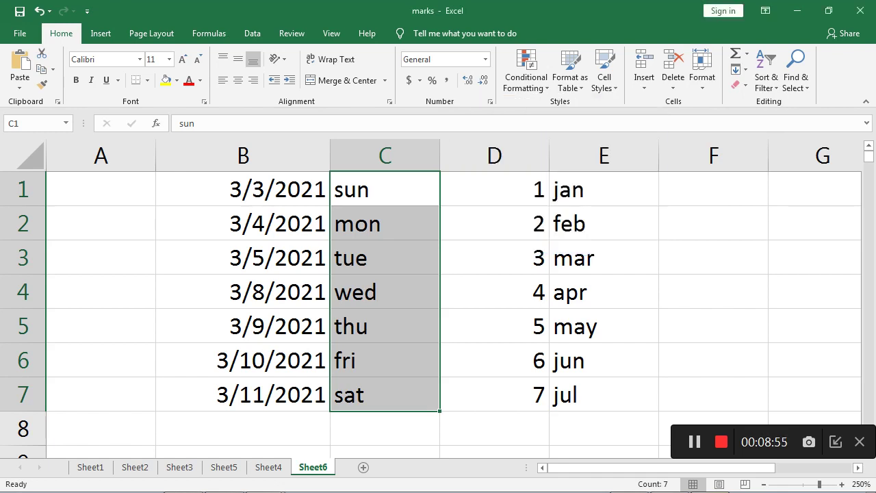